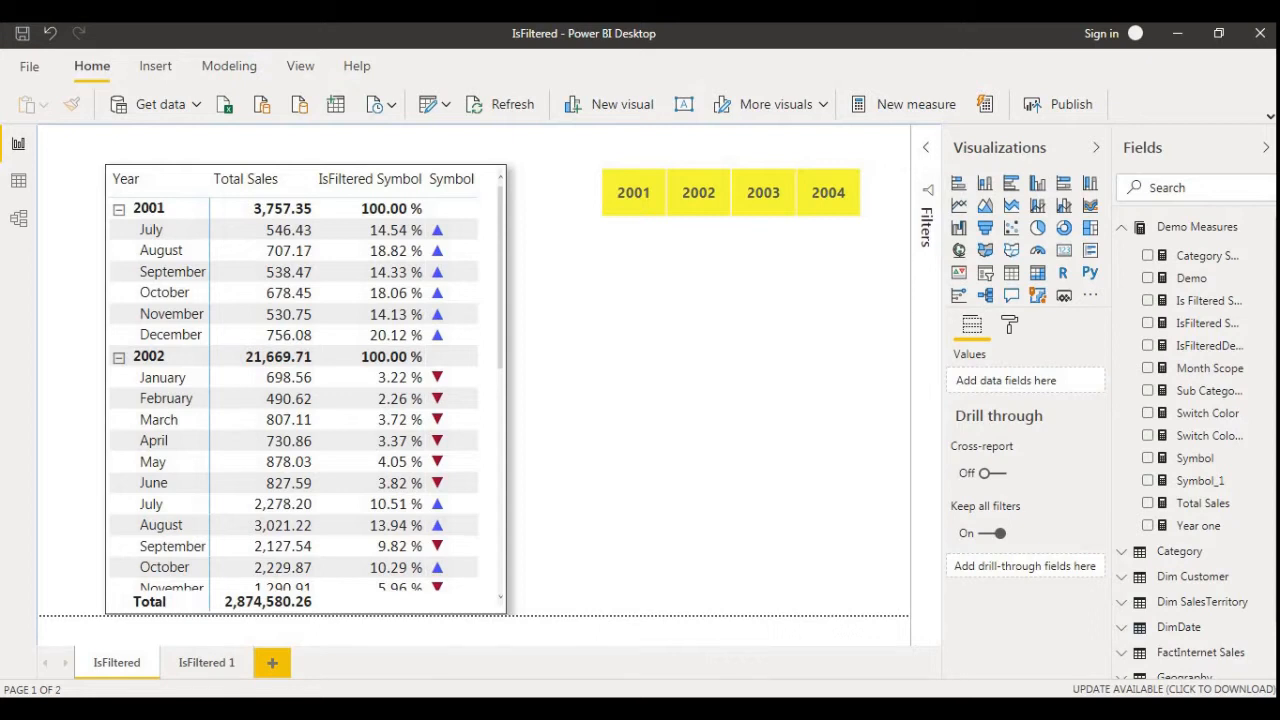
# Collapse the Demo Measures table in the field list and check which fields the Category table holds.
pyautogui.click(1196, 227)
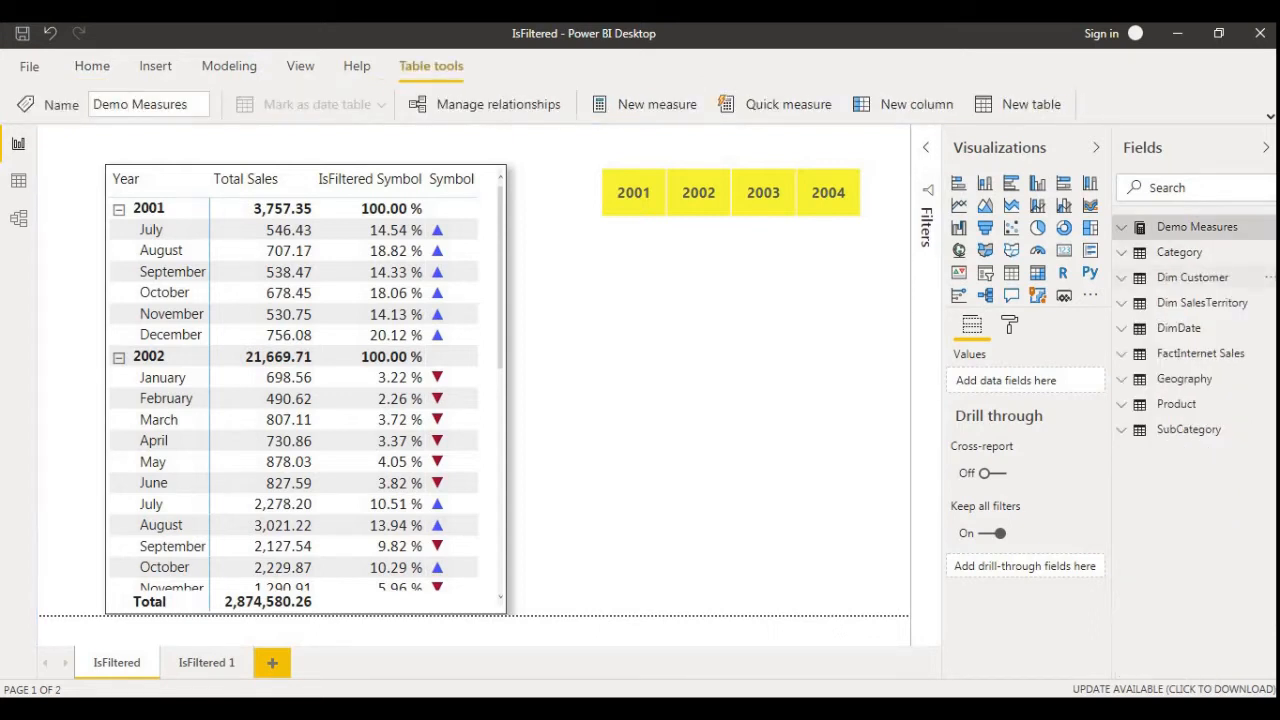
pyautogui.click(1180, 253)
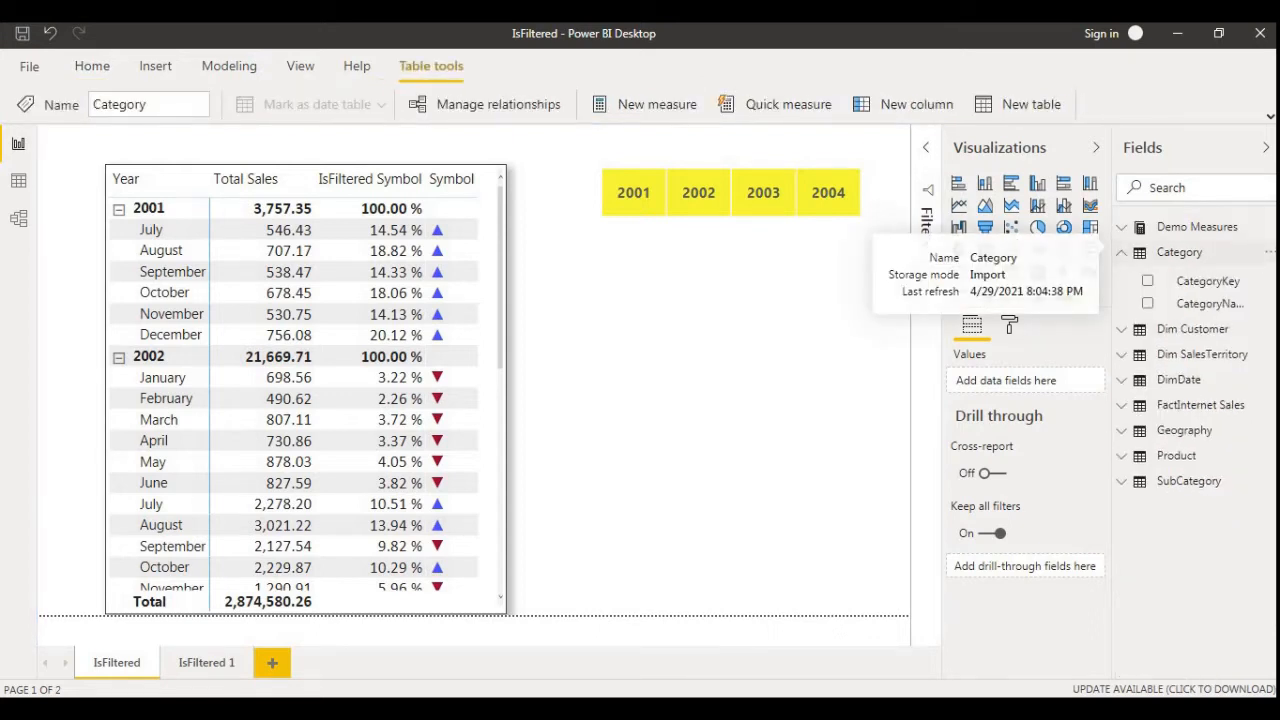
pyautogui.click(1180, 253)
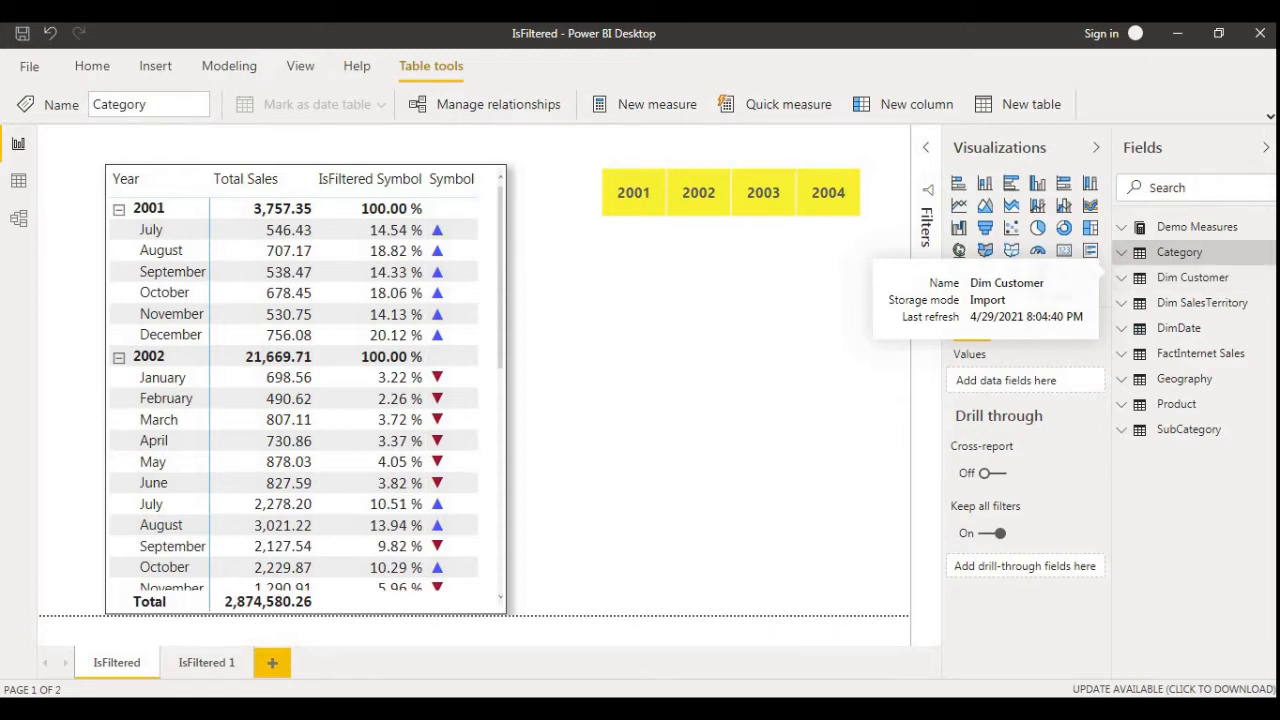
# Show the data model with the side panes hidden and examine the relationships between the dimension tables and FactInternet Sales.
pyautogui.click(18, 217)
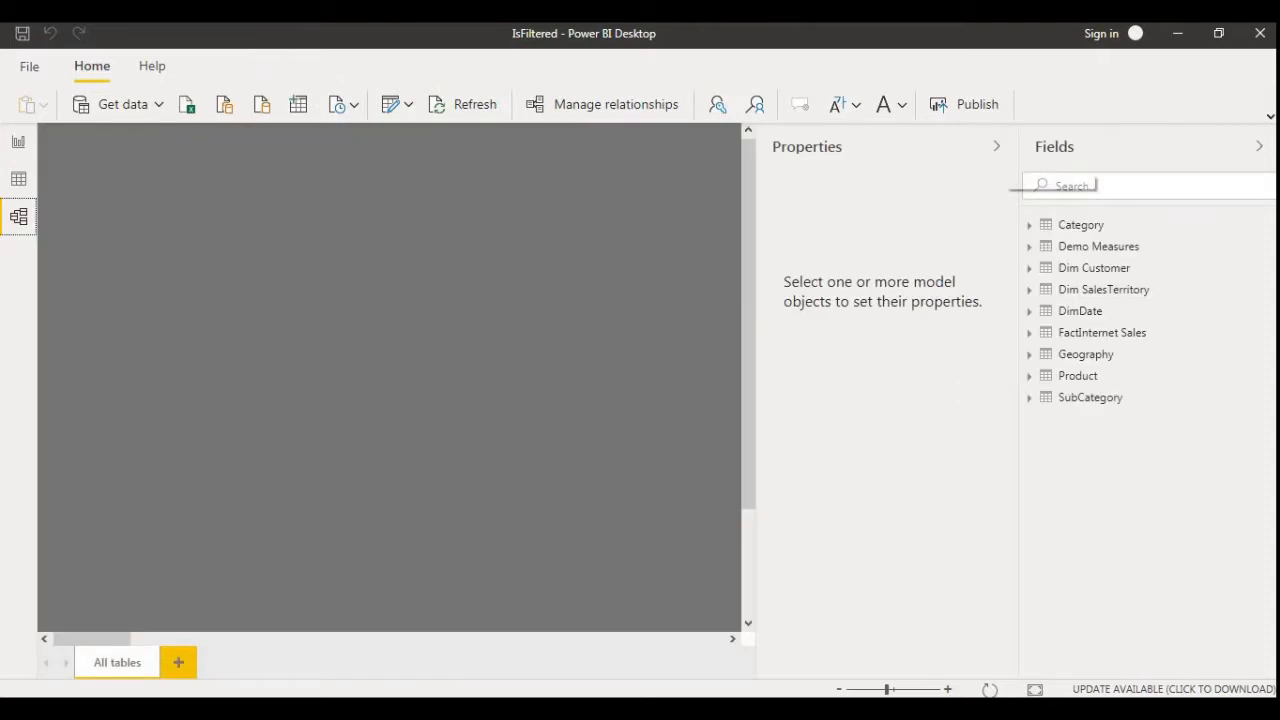
pyautogui.click(996, 146)
pyautogui.click(1259, 146)
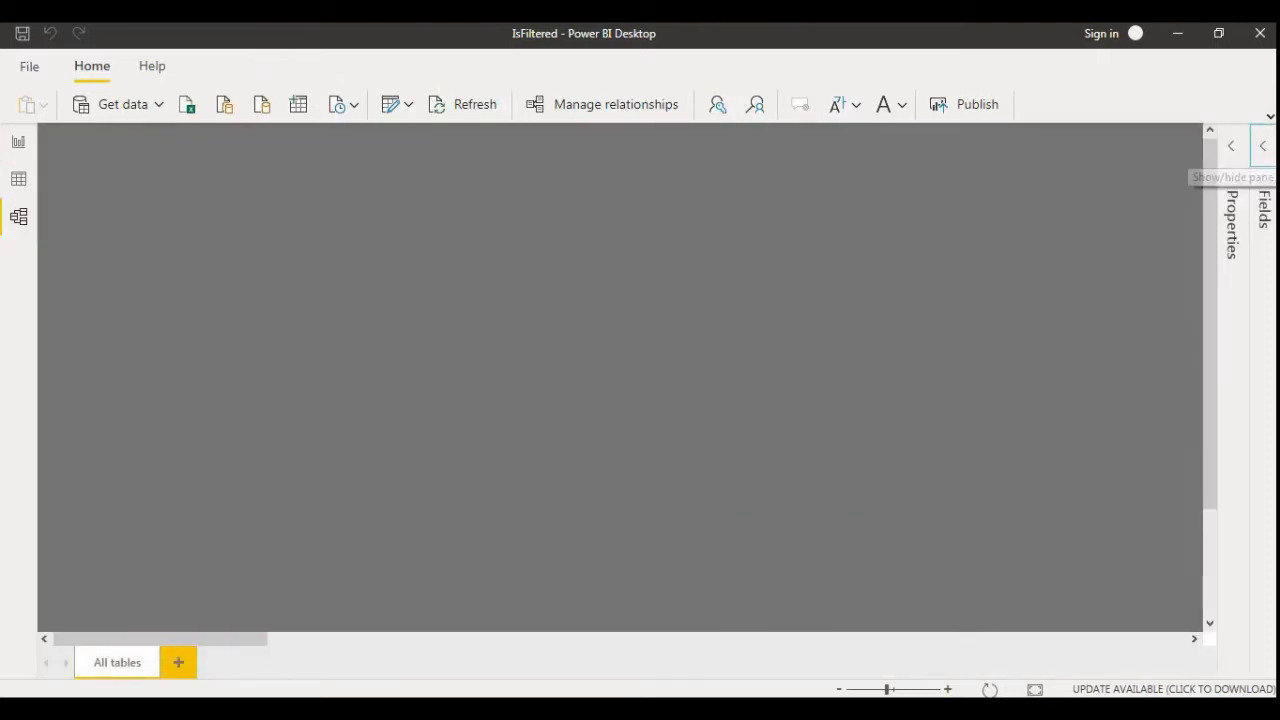
pyautogui.moveTo(160, 639); pyautogui.dragTo(1056, 639)
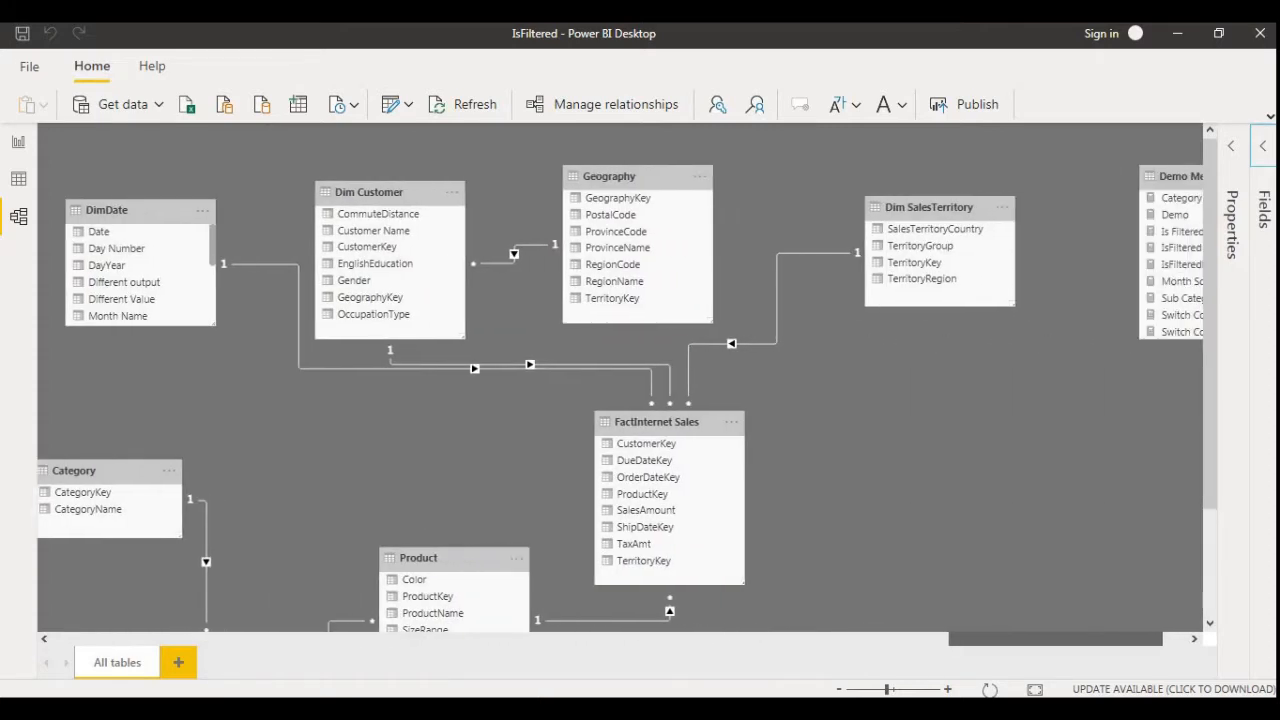
pyautogui.scroll(-3, 620, 380)
pyautogui.hscroll(-2, 620, 380)
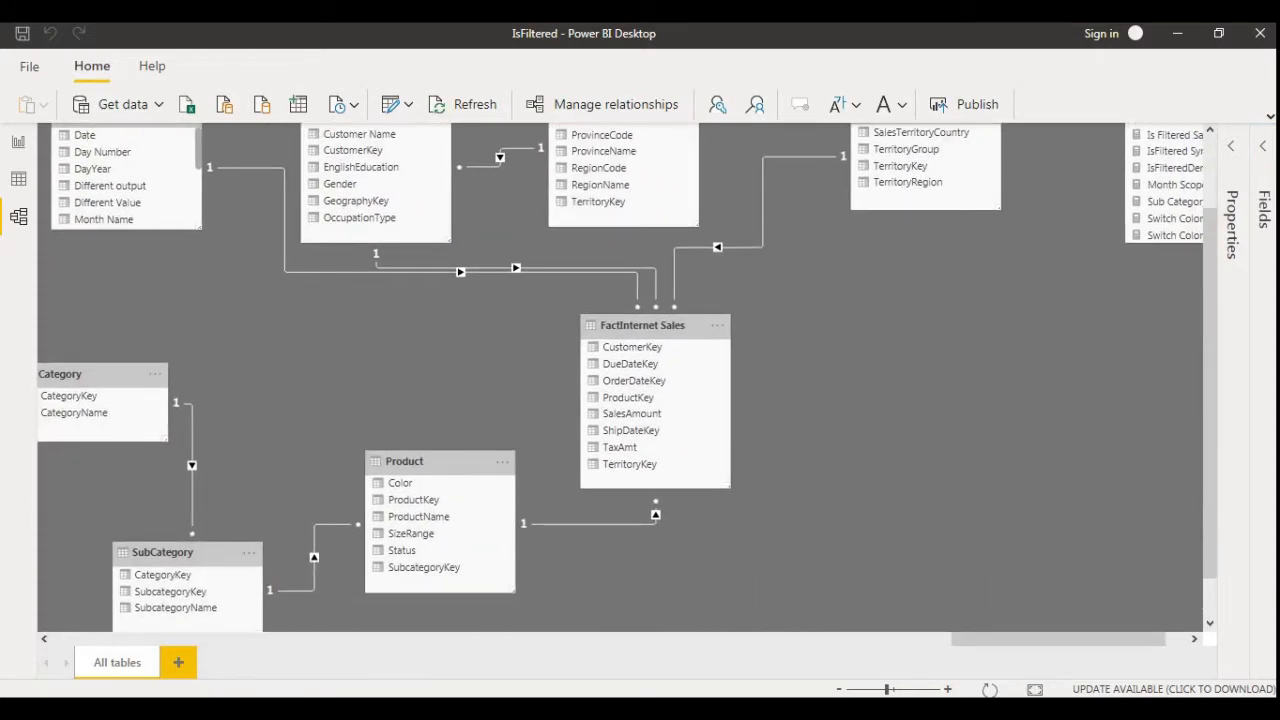
pyautogui.scroll(2, 620, 380)
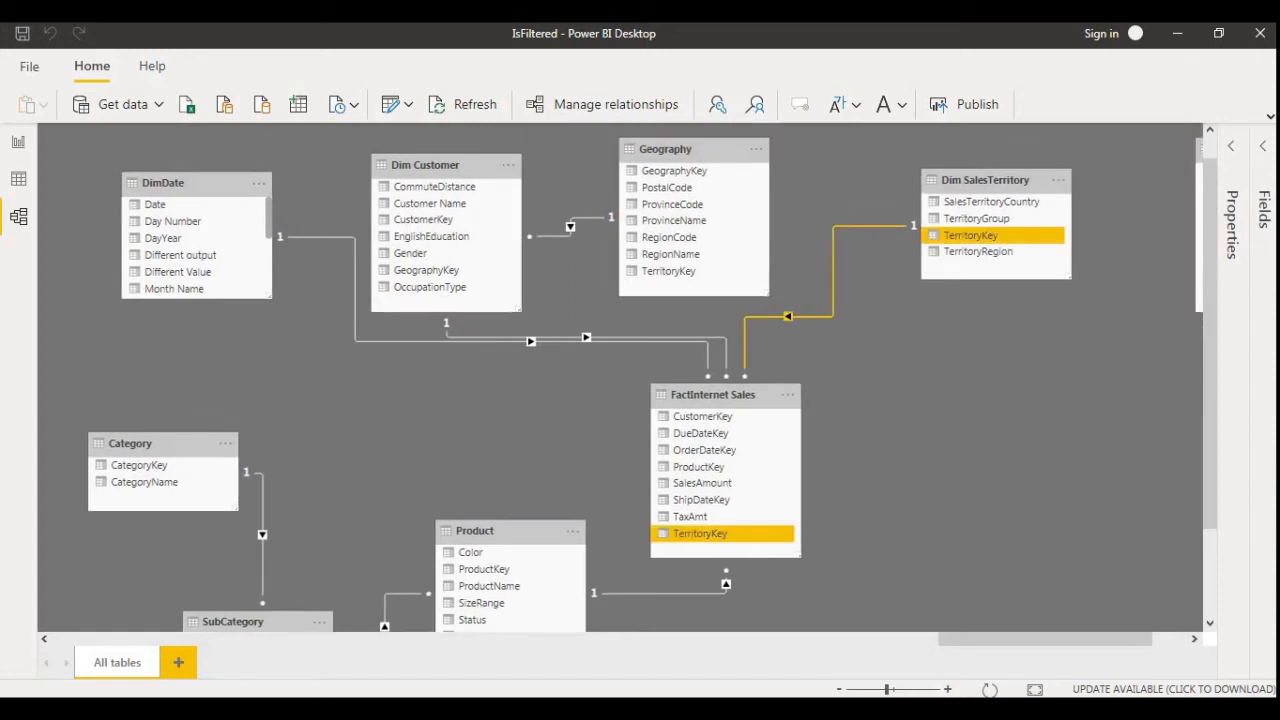
pyautogui.click(192, 184)
pyautogui.moveTo(192, 184); pyautogui.dragTo(238, 274)
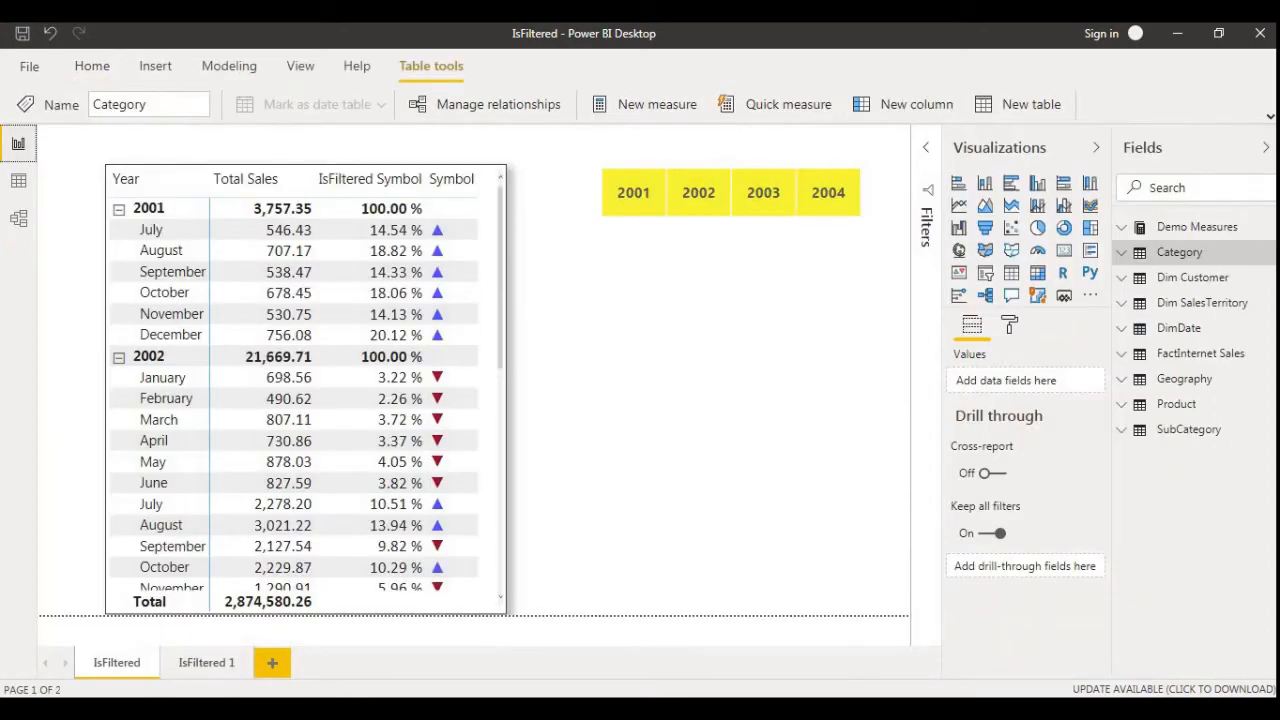
# Return to the report, drill the sales matrix up to year level, and check the months under 2001 before collapsing them.
pyautogui.click(700, 420)
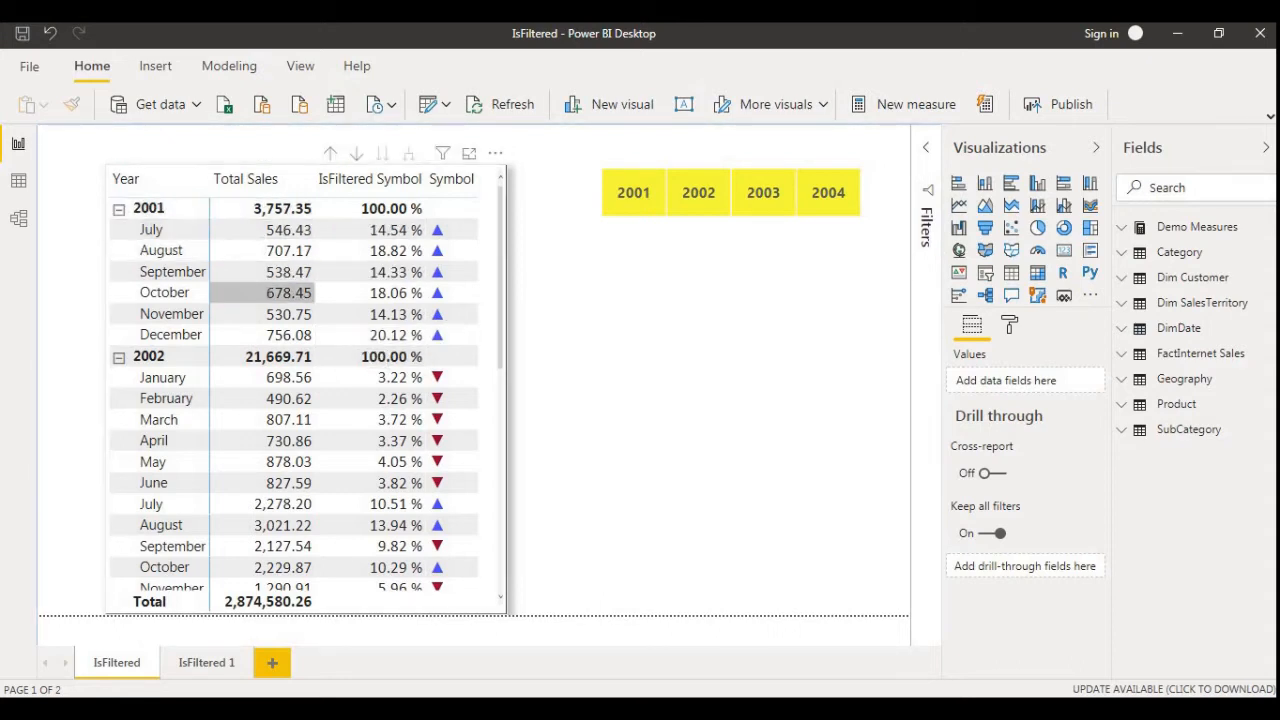
pyautogui.click(330, 154)
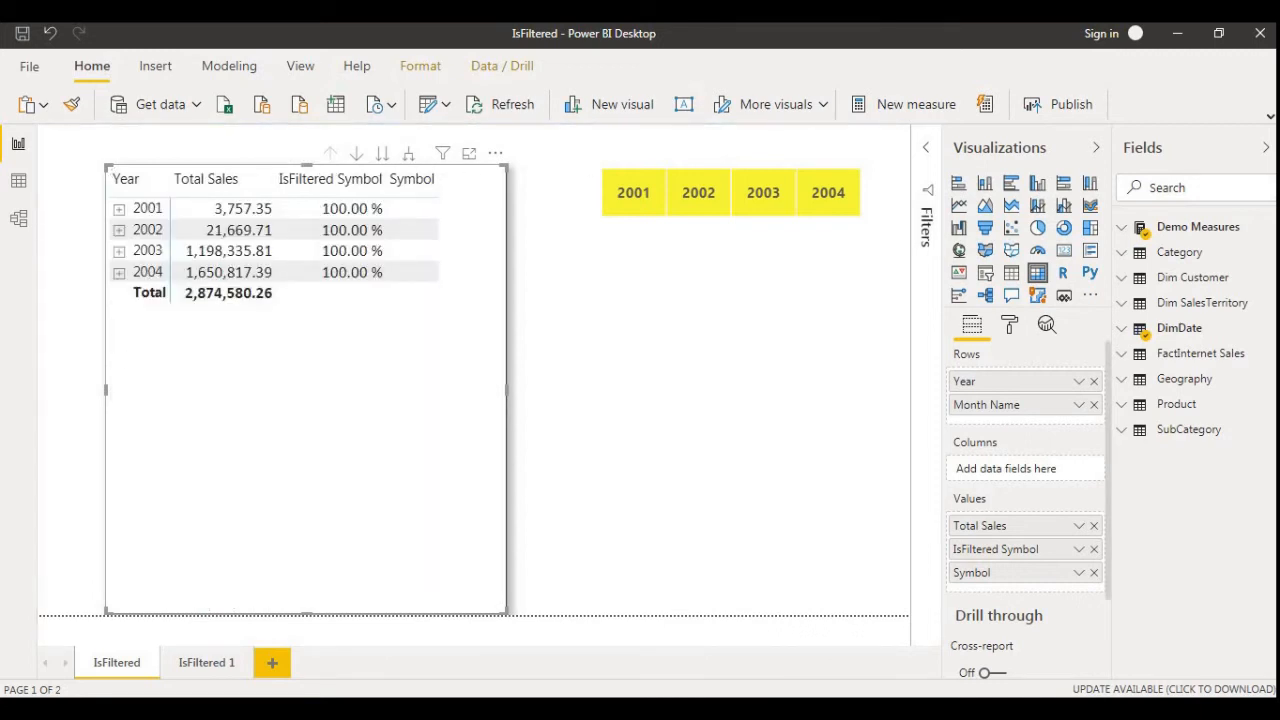
pyautogui.moveTo(147, 208); pyautogui.dragTo(141, 240)
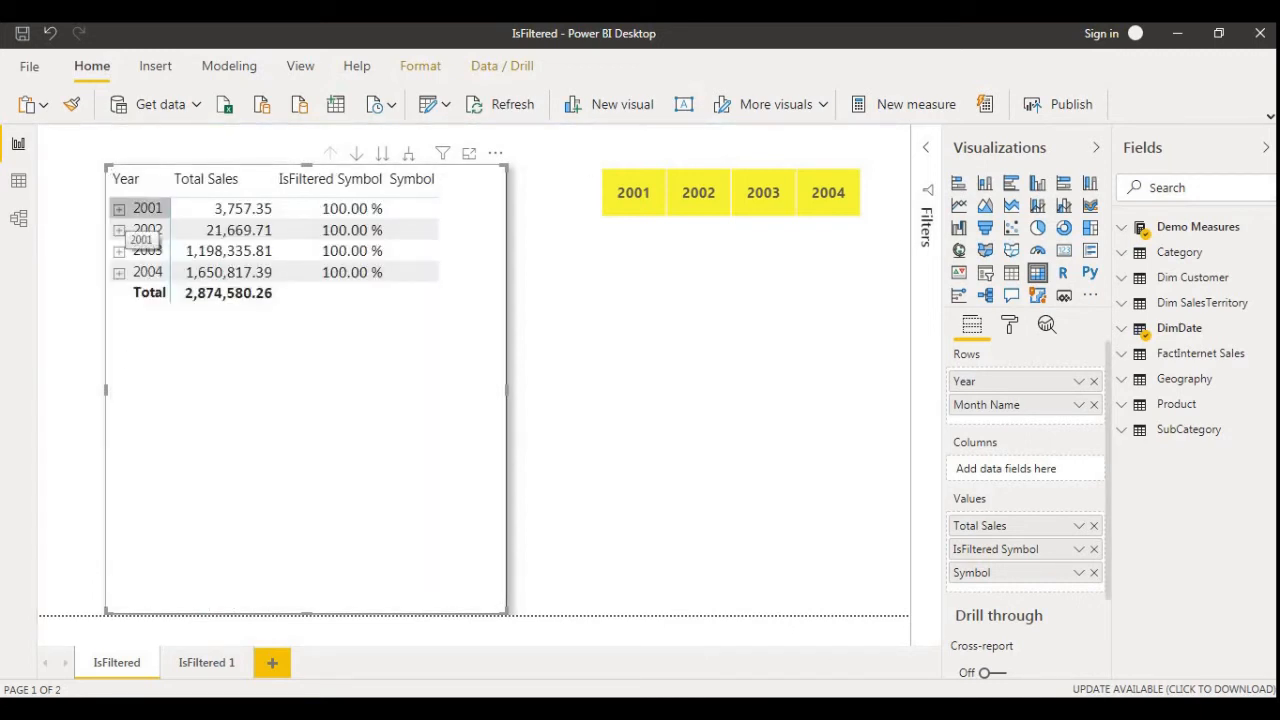
pyautogui.click(119, 209)
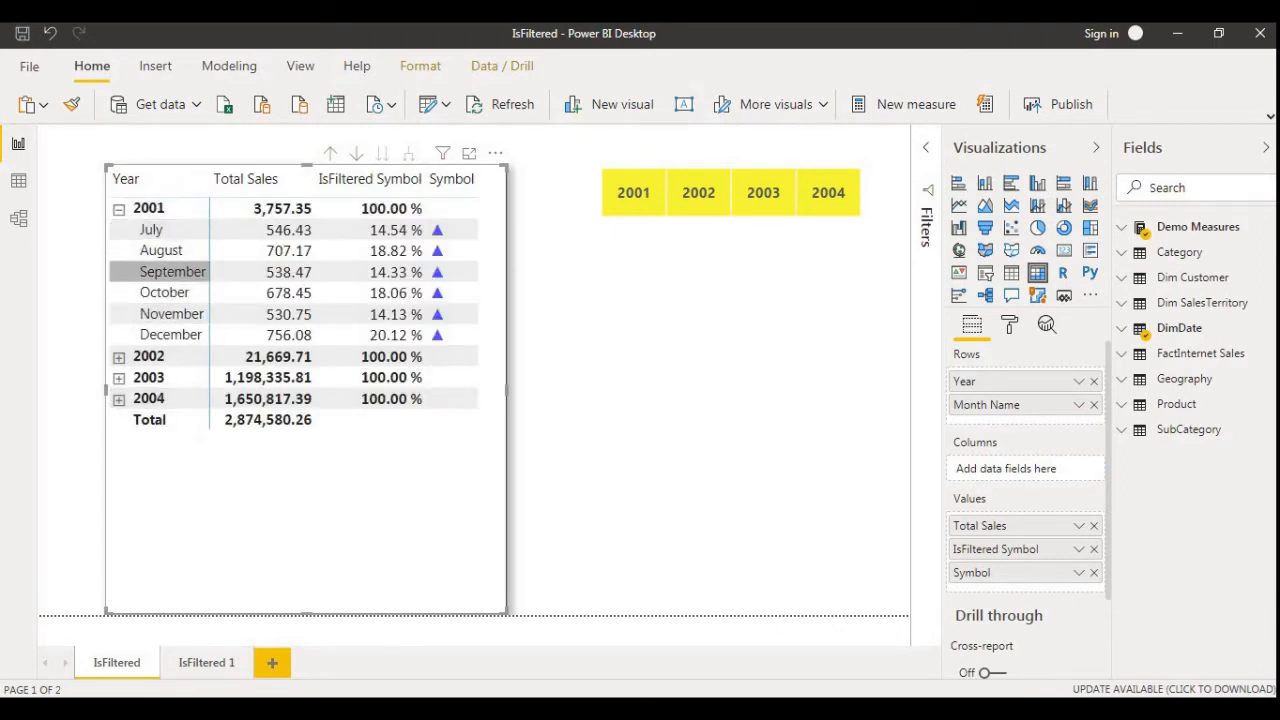
pyautogui.click(119, 209)
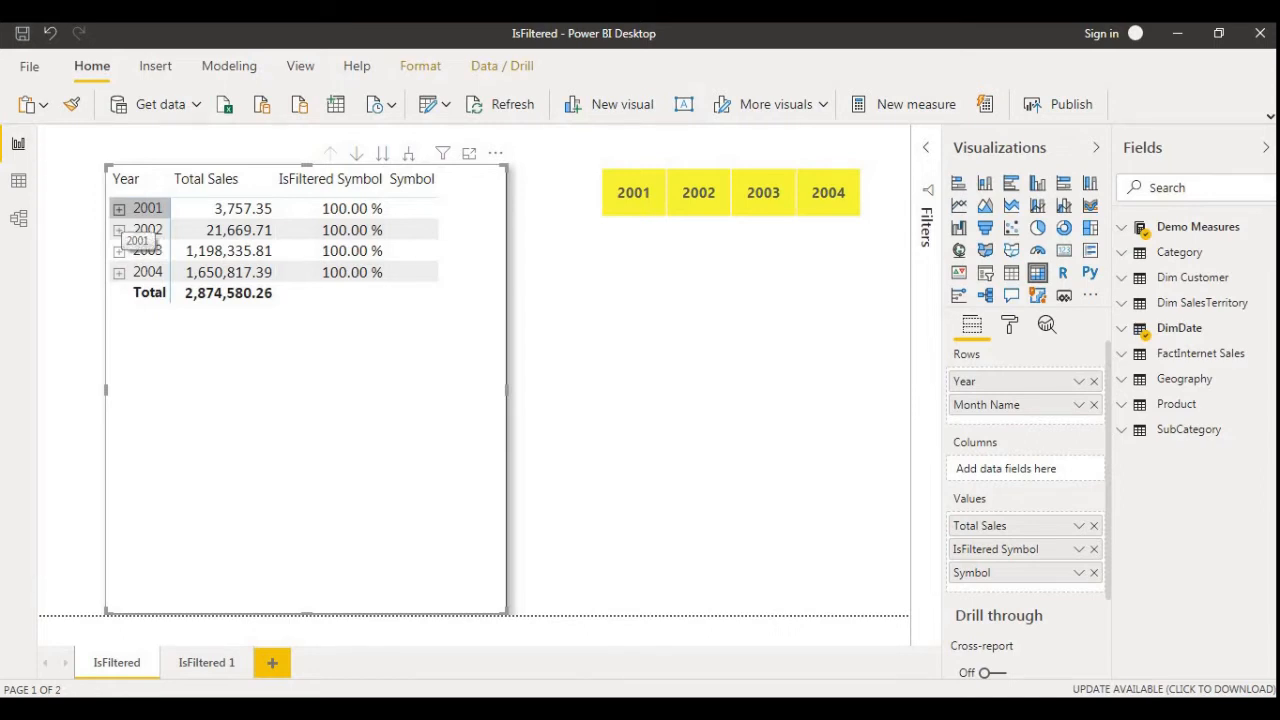
# Expand 2001, 2002, 2003 and 2004 in the sales matrix to list the months of each year.
pyautogui.click(119, 208)
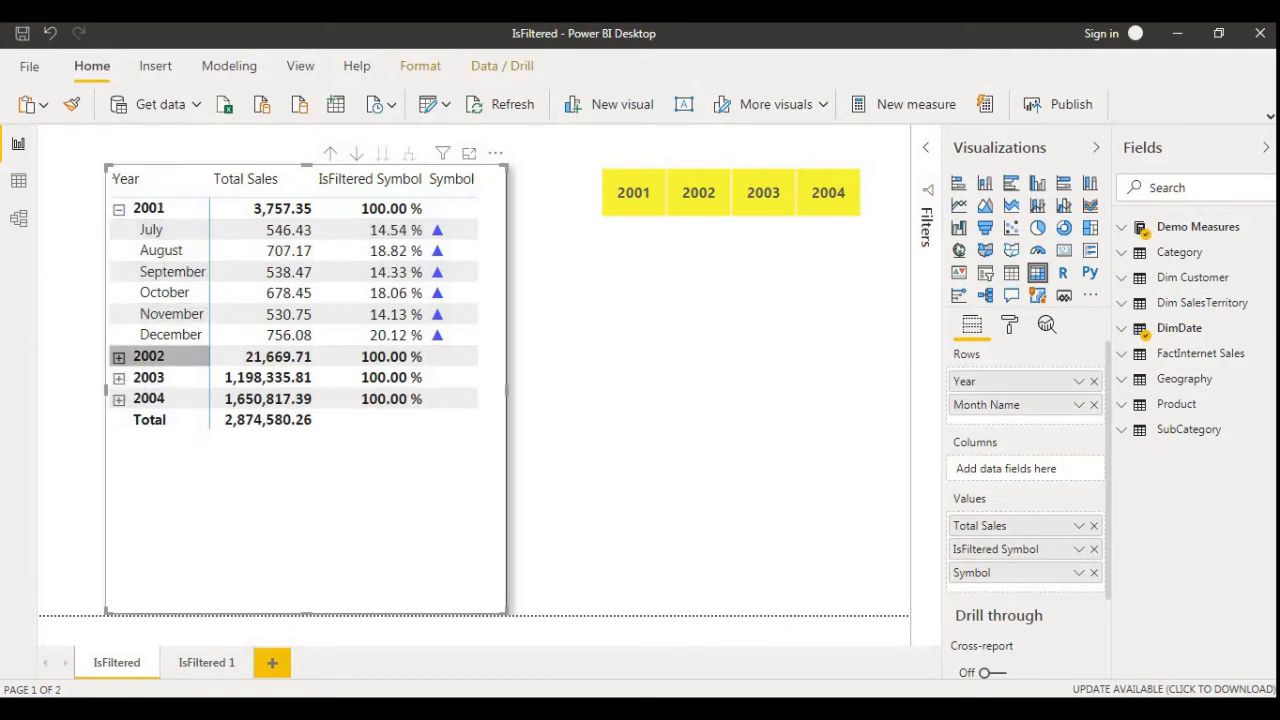
pyautogui.click(118, 356)
pyautogui.scroll(-2, 160, 350)
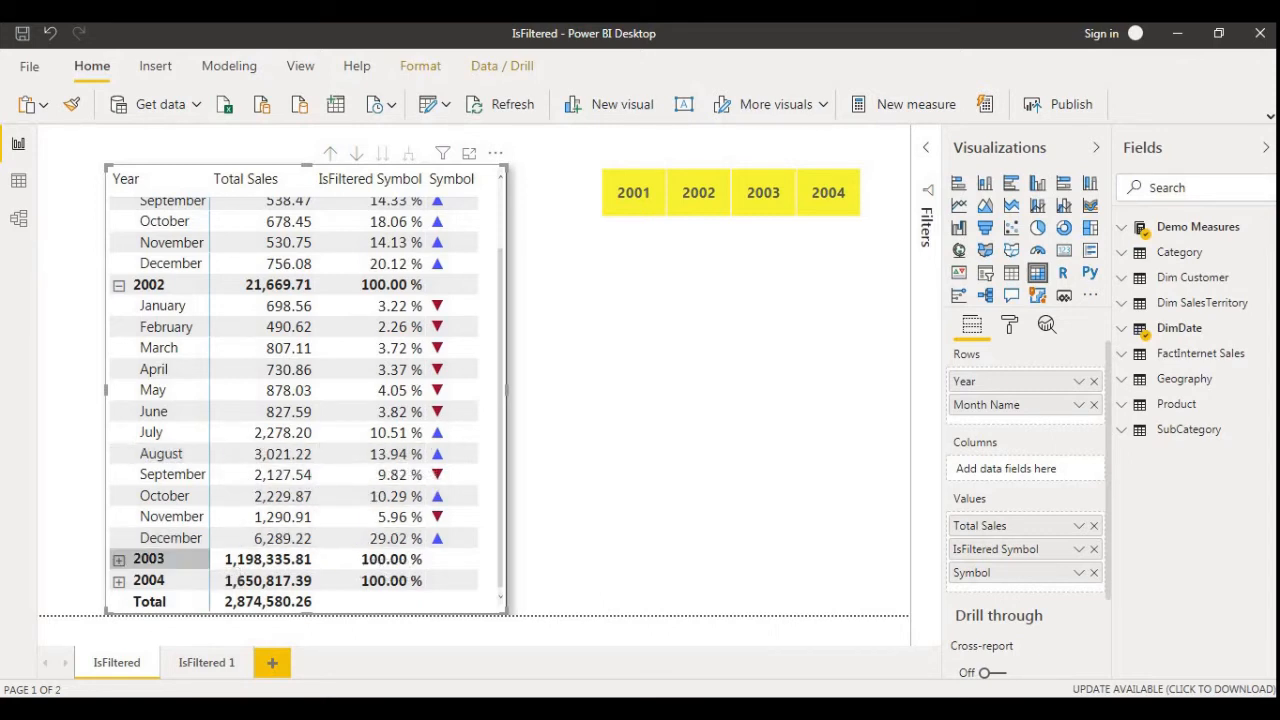
pyautogui.click(118, 559)
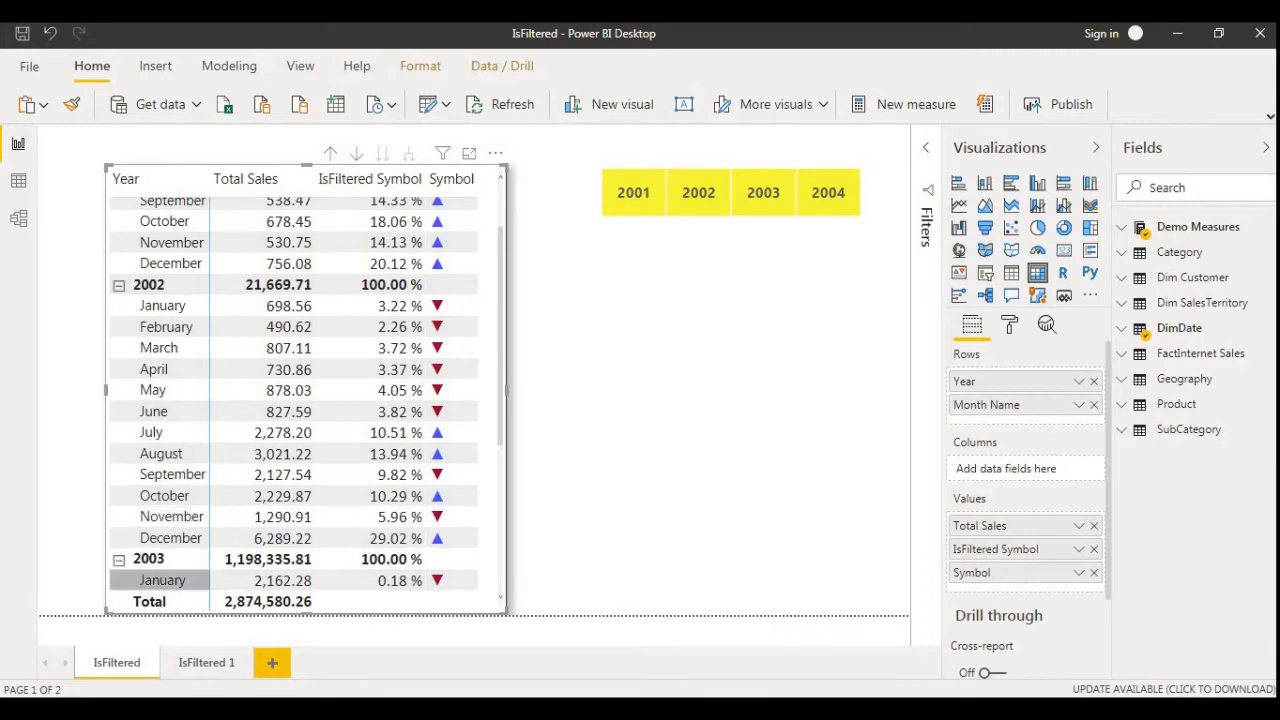
pyautogui.scroll(-3, 160, 570)
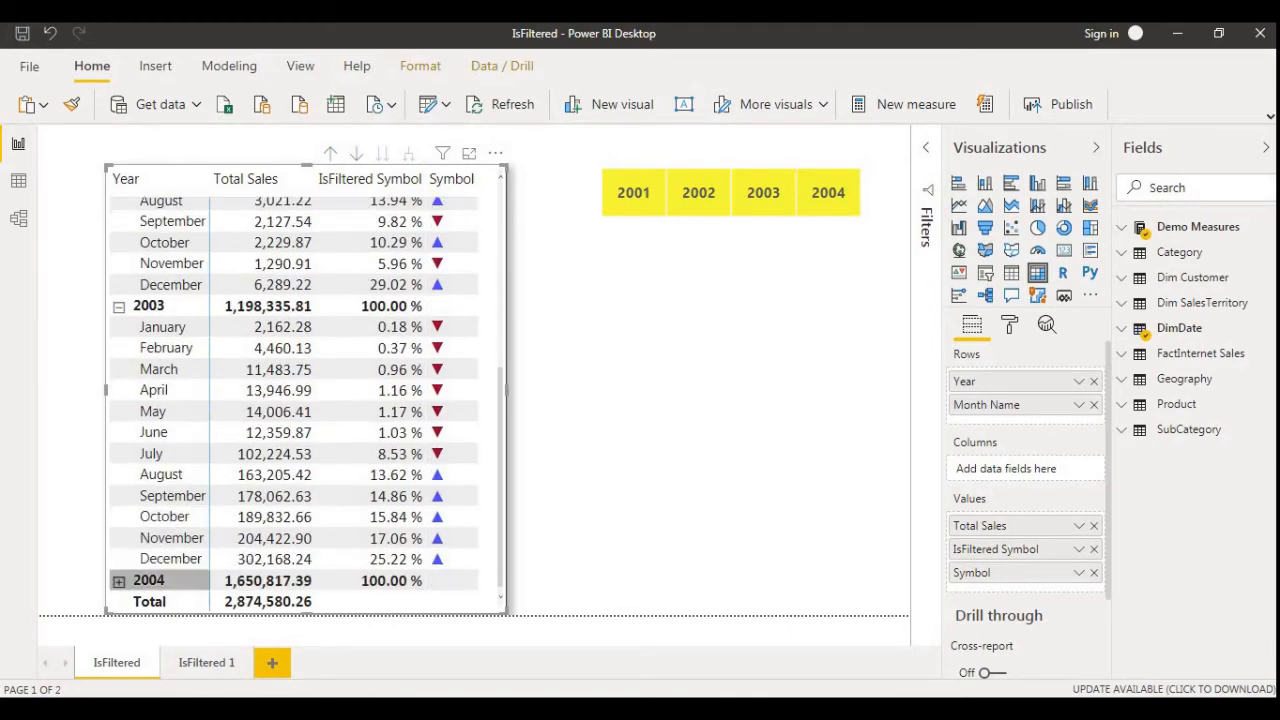
pyautogui.click(118, 581)
pyautogui.scroll(-3, 267, 432)
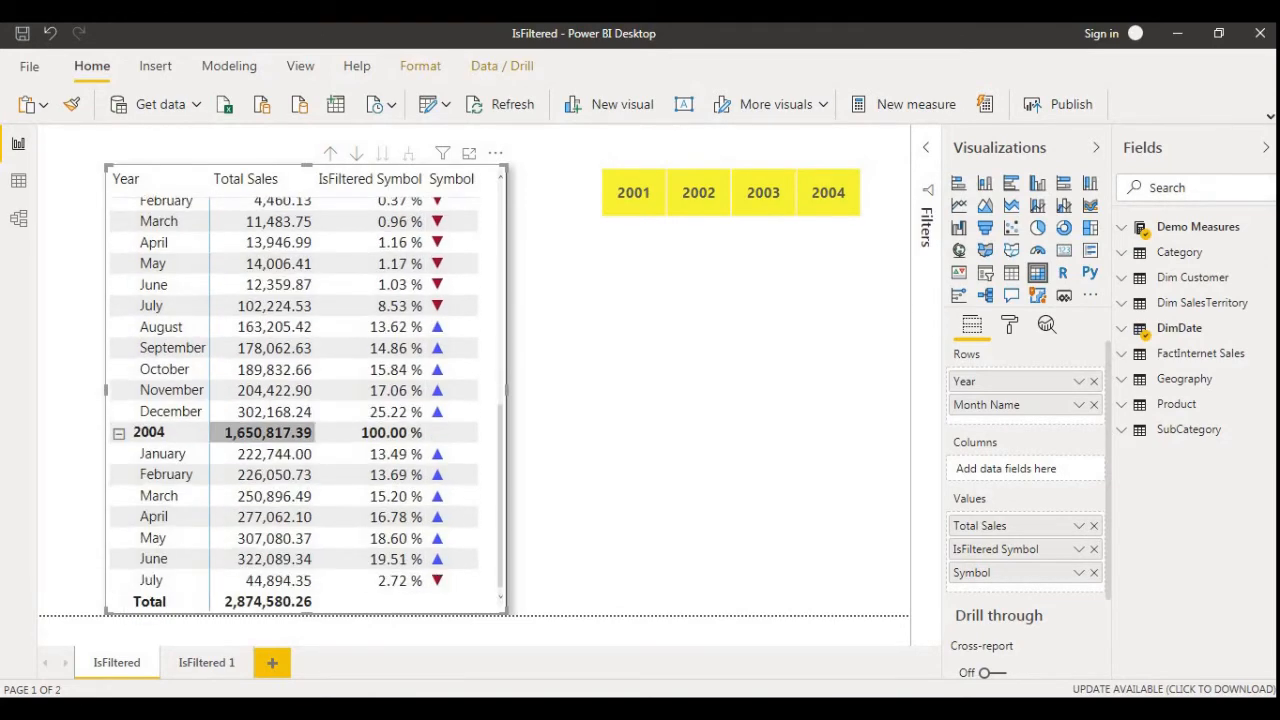
pyautogui.scroll(6, 267, 428)
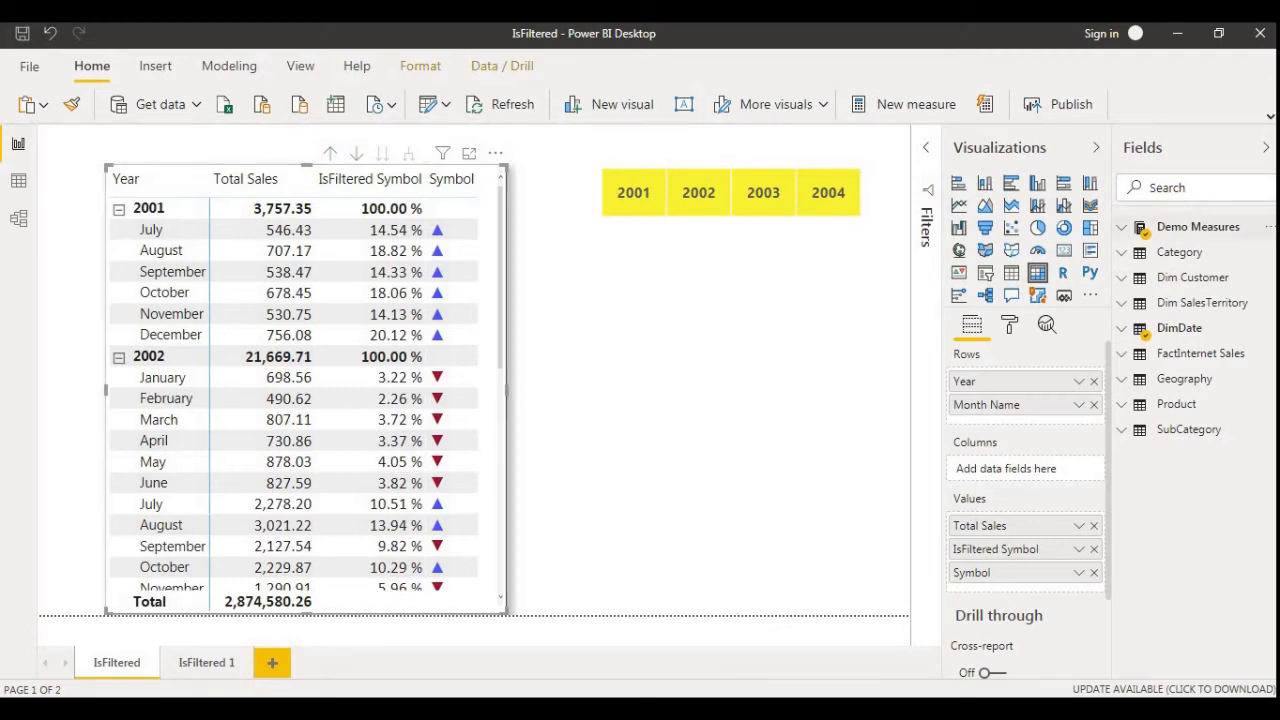
# Open the IsFiltered Symbol measure's formula and examine its Month Name condition and the division of Total Sales by Month Scope.
pyautogui.click(1198, 227)
pyautogui.click(1207, 323)
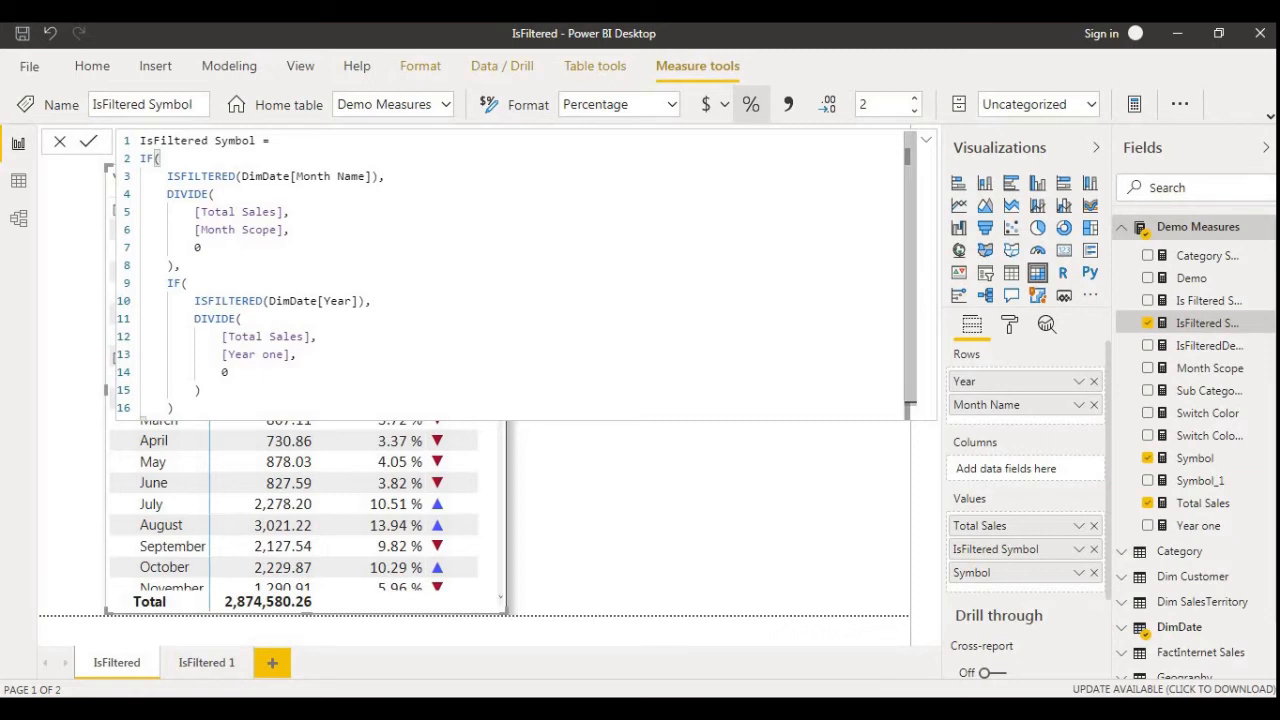
pyautogui.scroll(2, 526, 275)
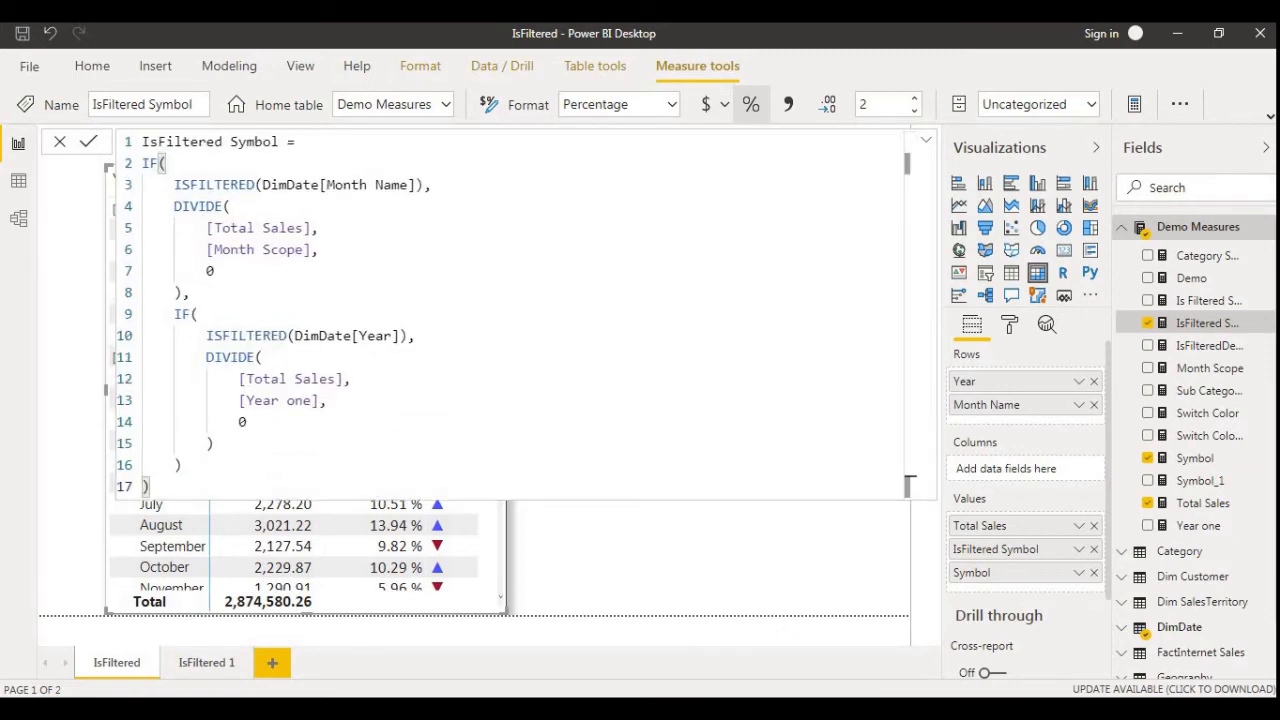
pyautogui.click(238, 184)
pyautogui.moveTo(174, 184); pyautogui.dragTo(408, 184)
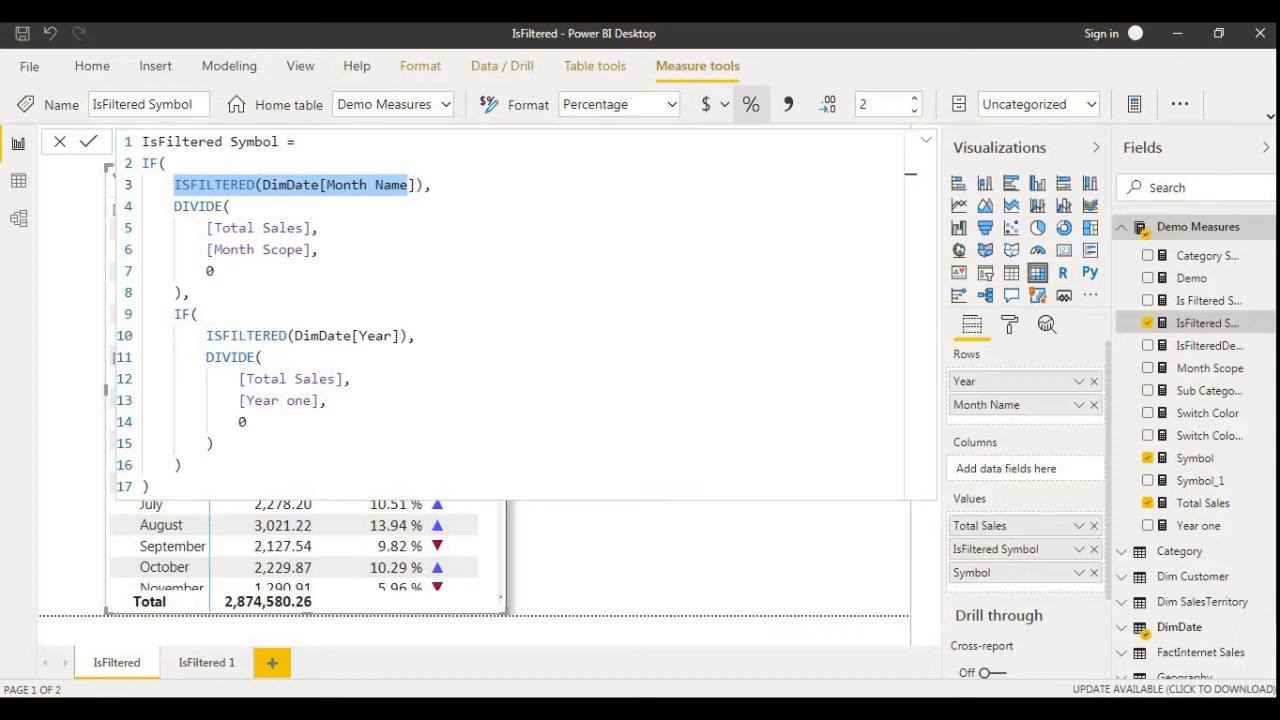
pyautogui.moveTo(168, 206); pyautogui.dragTo(189, 292)
pyautogui.click(198, 228)
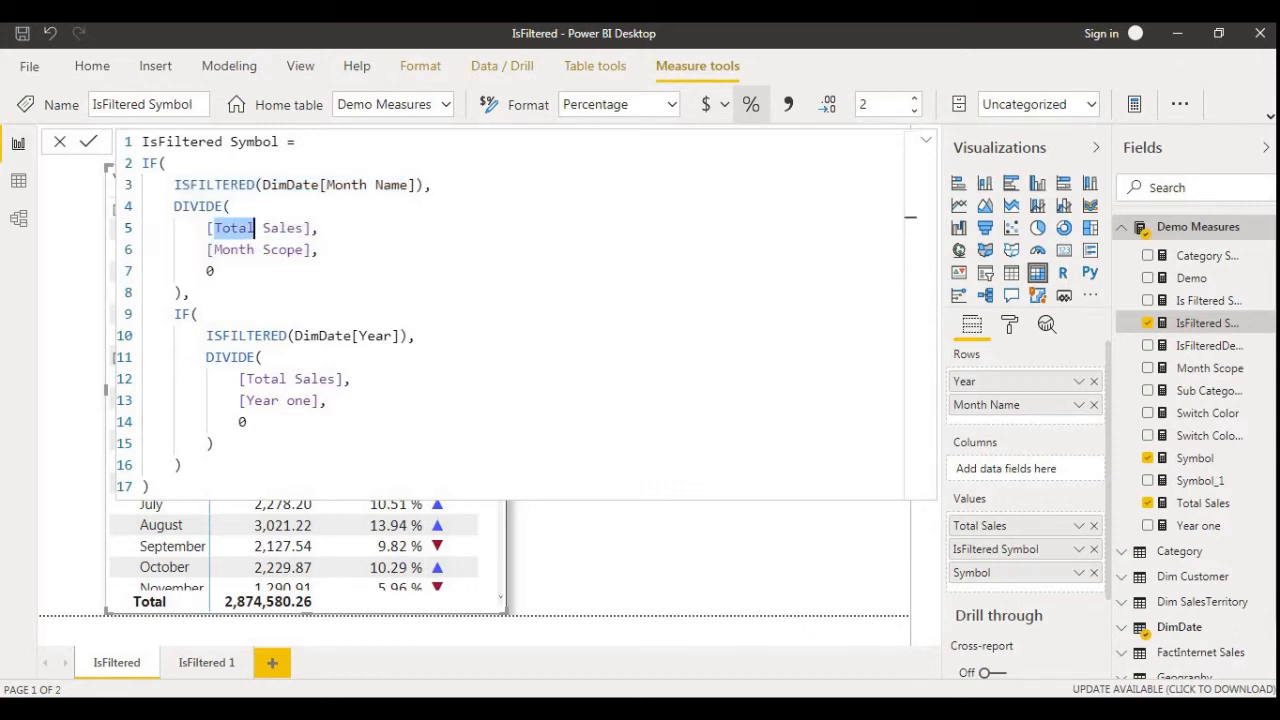
pyautogui.moveTo(206, 250); pyautogui.dragTo(311, 250)
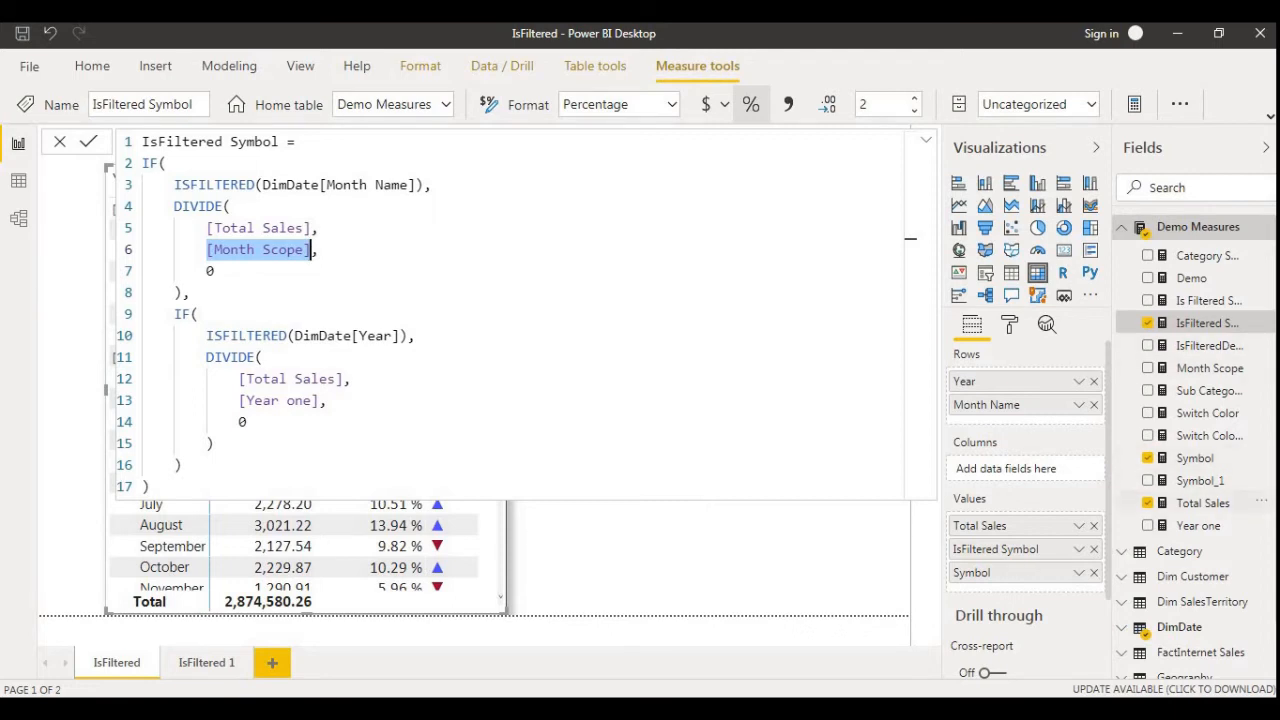
# Open the Month Scope measure's formula and examine how its MainSales variable is calculated with SUMX and ALLEXCEPT.
pyautogui.click(1209, 368)
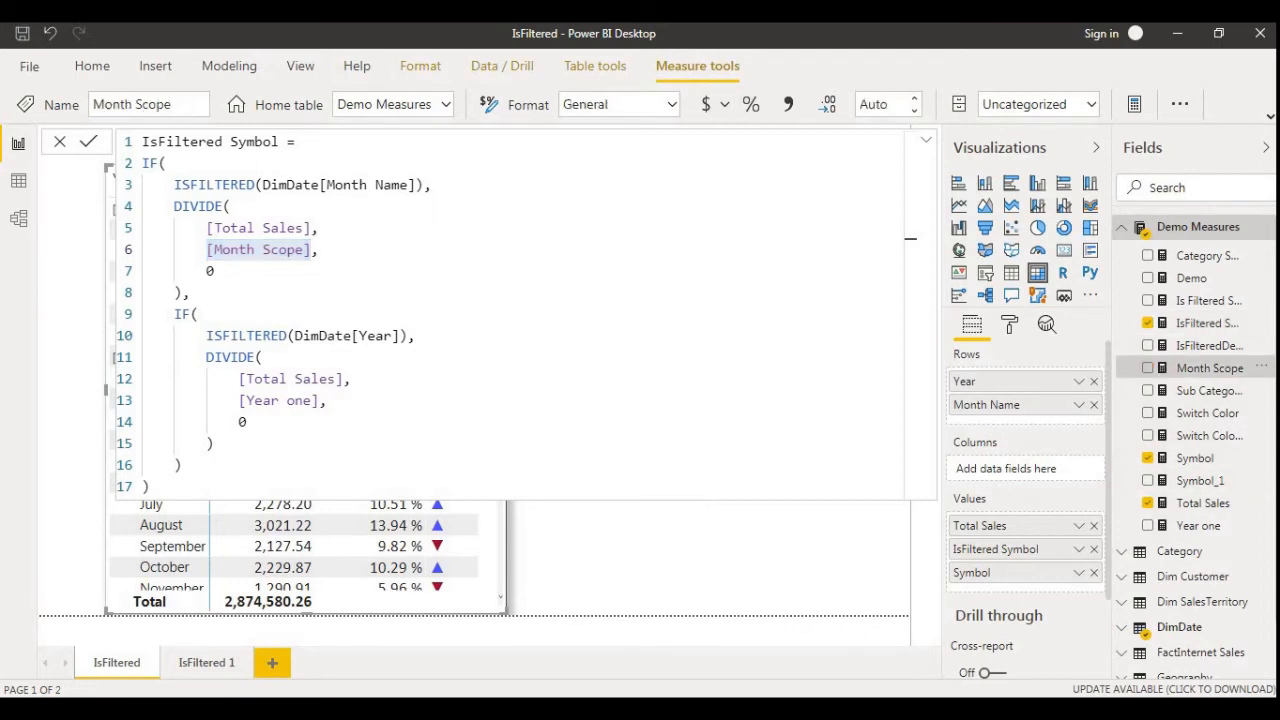
pyautogui.moveTo(219, 184); pyautogui.dragTo(190, 335)
pyautogui.moveTo(207, 206); pyautogui.dragTo(318, 292)
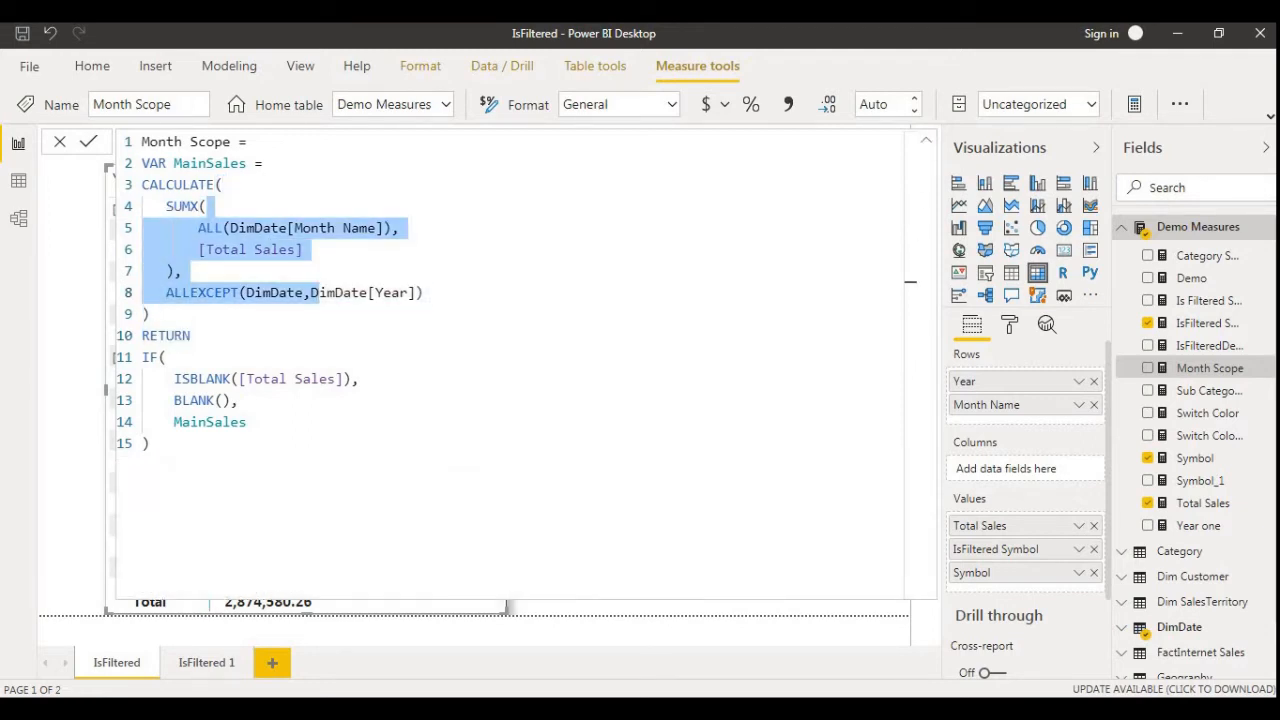
# Reopen the IsFiltered Symbol measure and examine its Year condition and the division of Total Sales by Year one.
pyautogui.click(1207, 323)
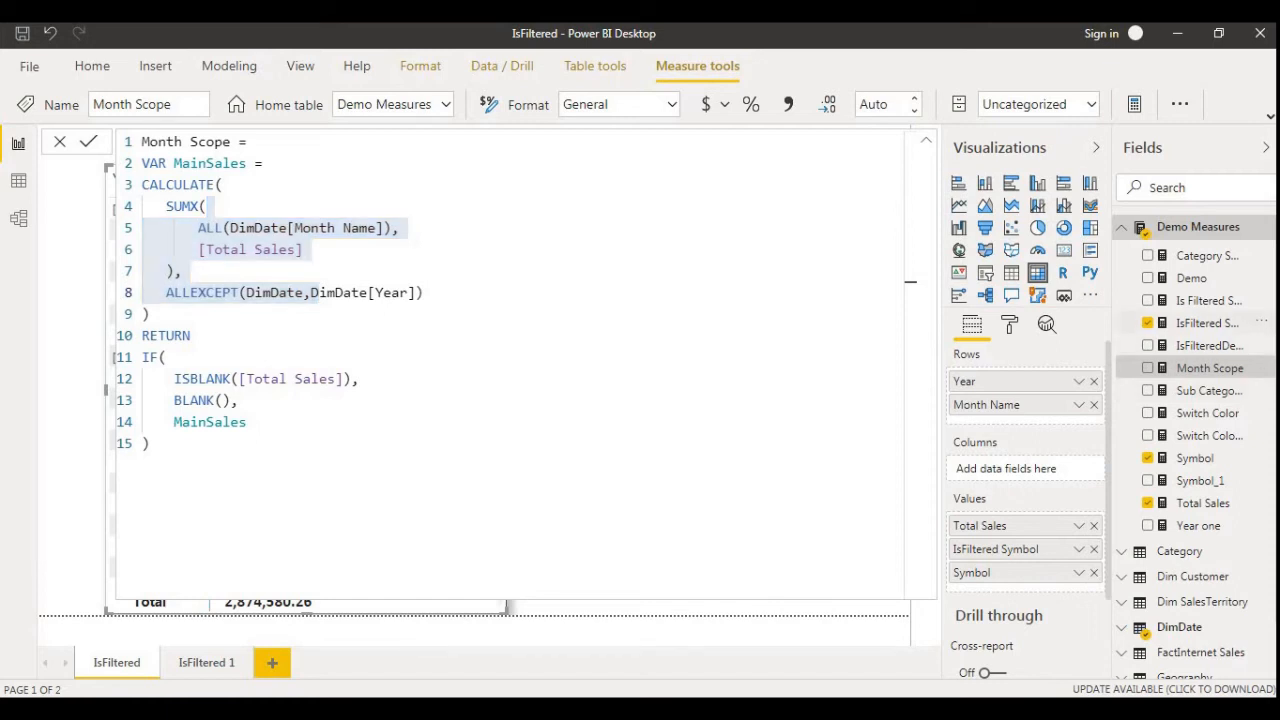
pyautogui.doubleClick(1207, 323)
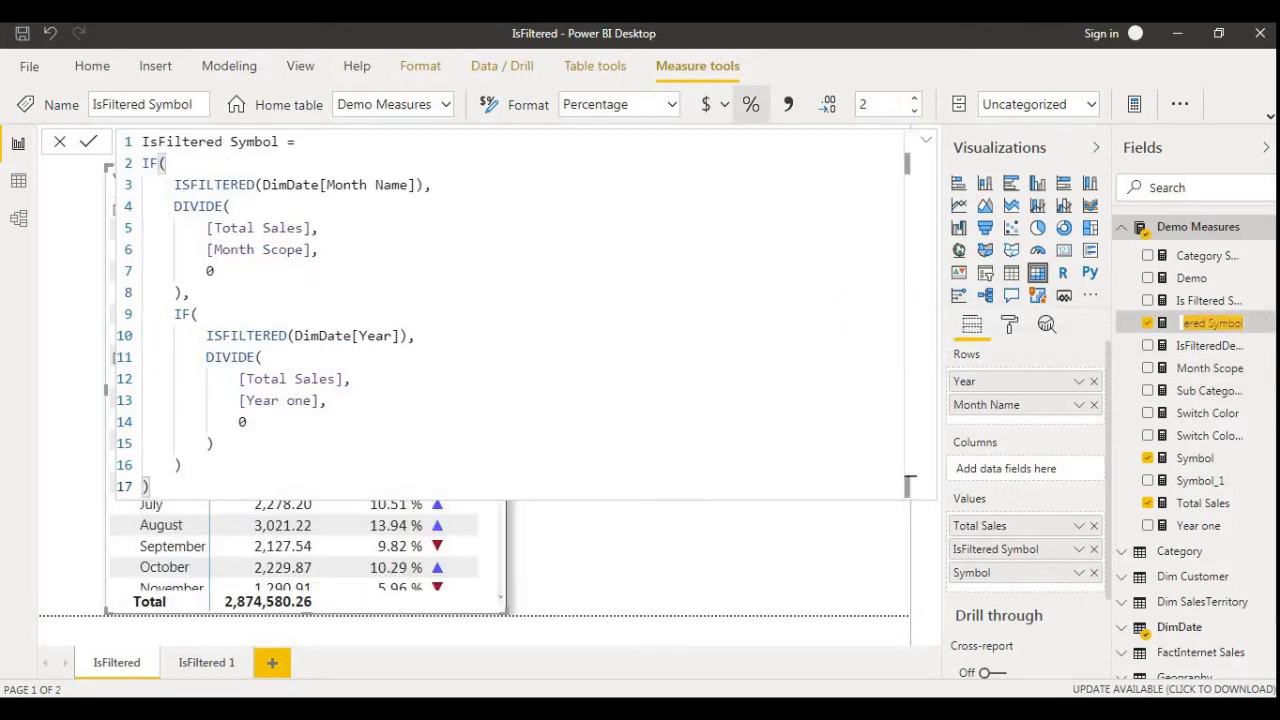
pyautogui.moveTo(206, 336); pyautogui.dragTo(393, 336)
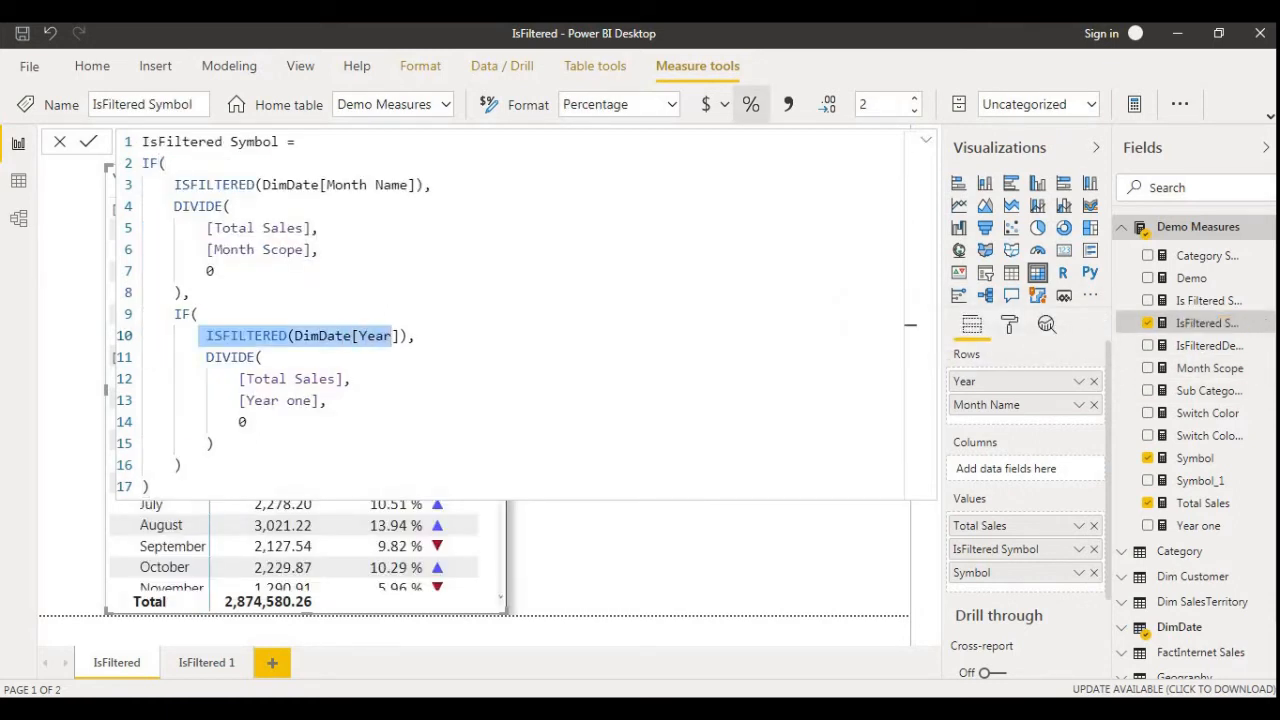
pyautogui.moveTo(206, 357); pyautogui.dragTo(246, 422)
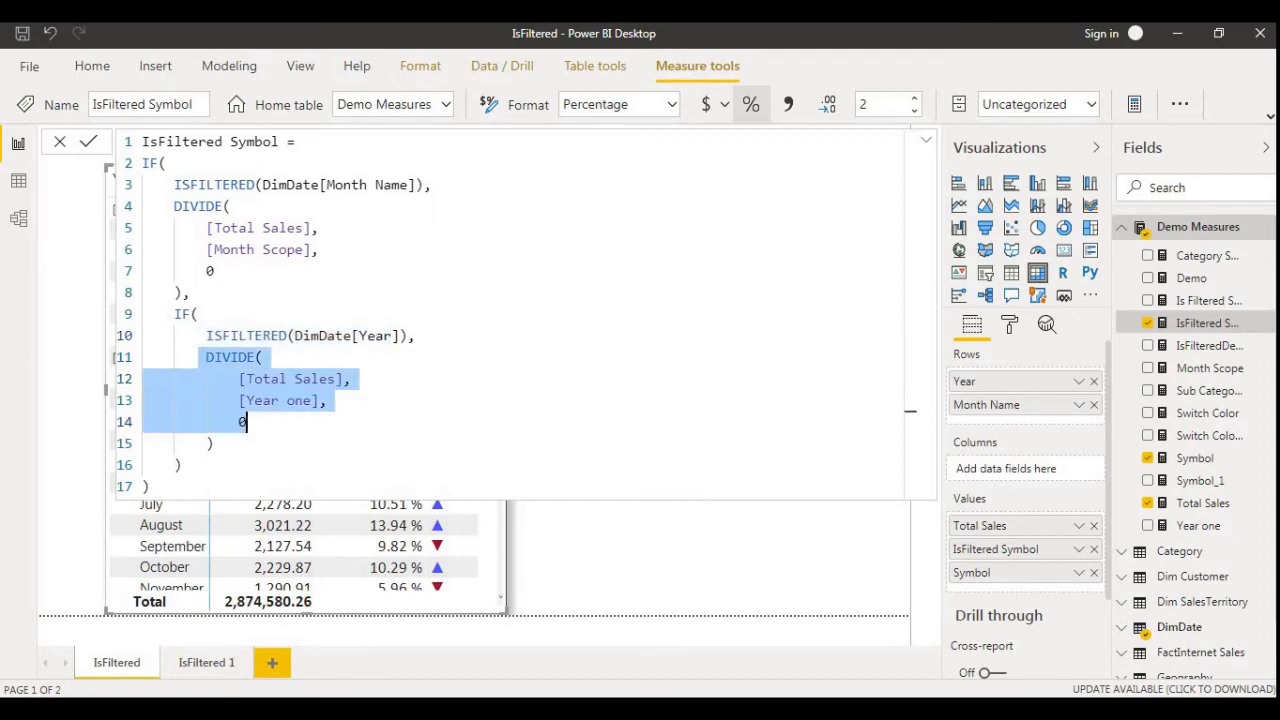
pyautogui.click(230, 401)
pyautogui.moveTo(327, 400); pyautogui.dragTo(222, 400)
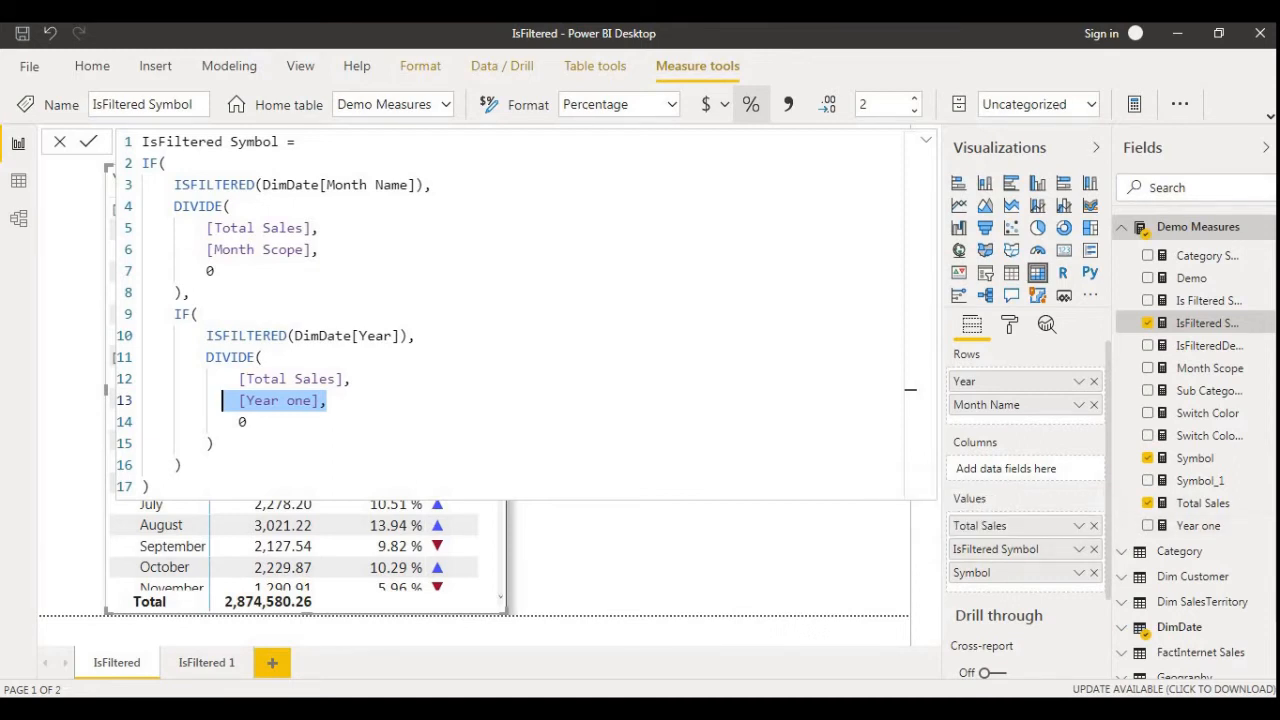
# Collapse the formula editor and review the monthly percentages and Symbol arrows in the sales matrix.
pyautogui.click(926, 141)
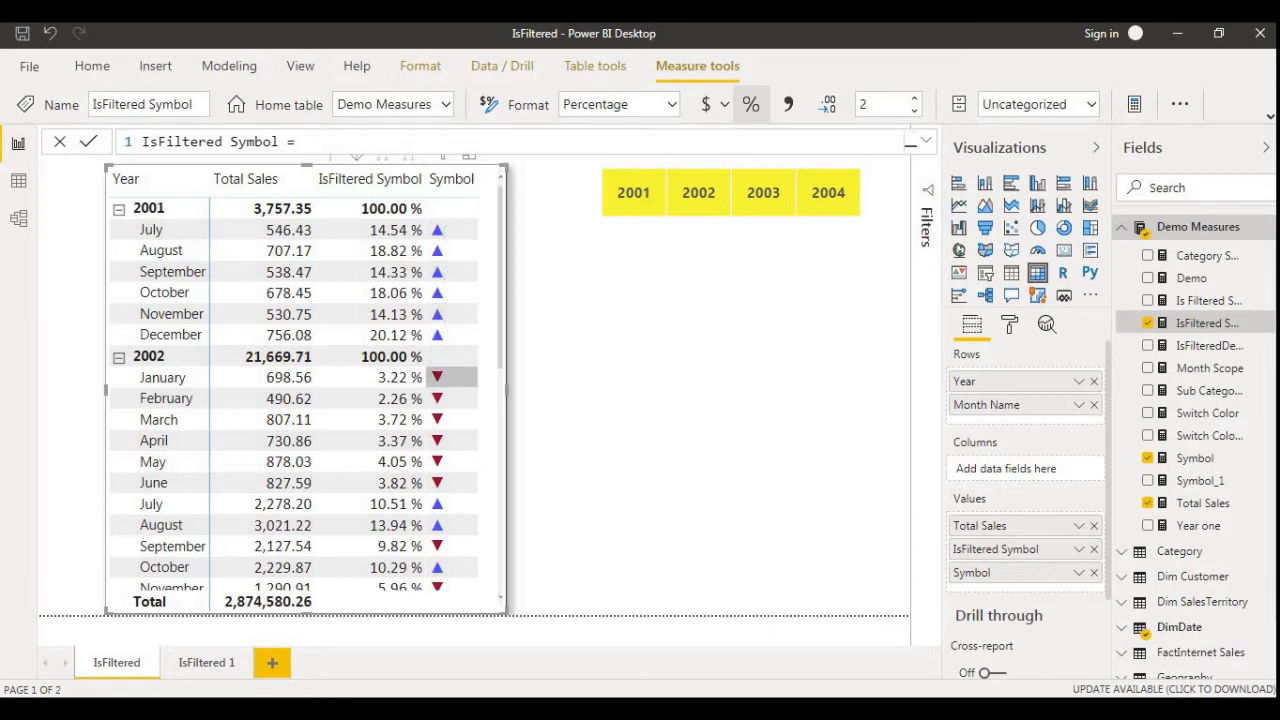
pyautogui.scroll(-3, 455, 370)
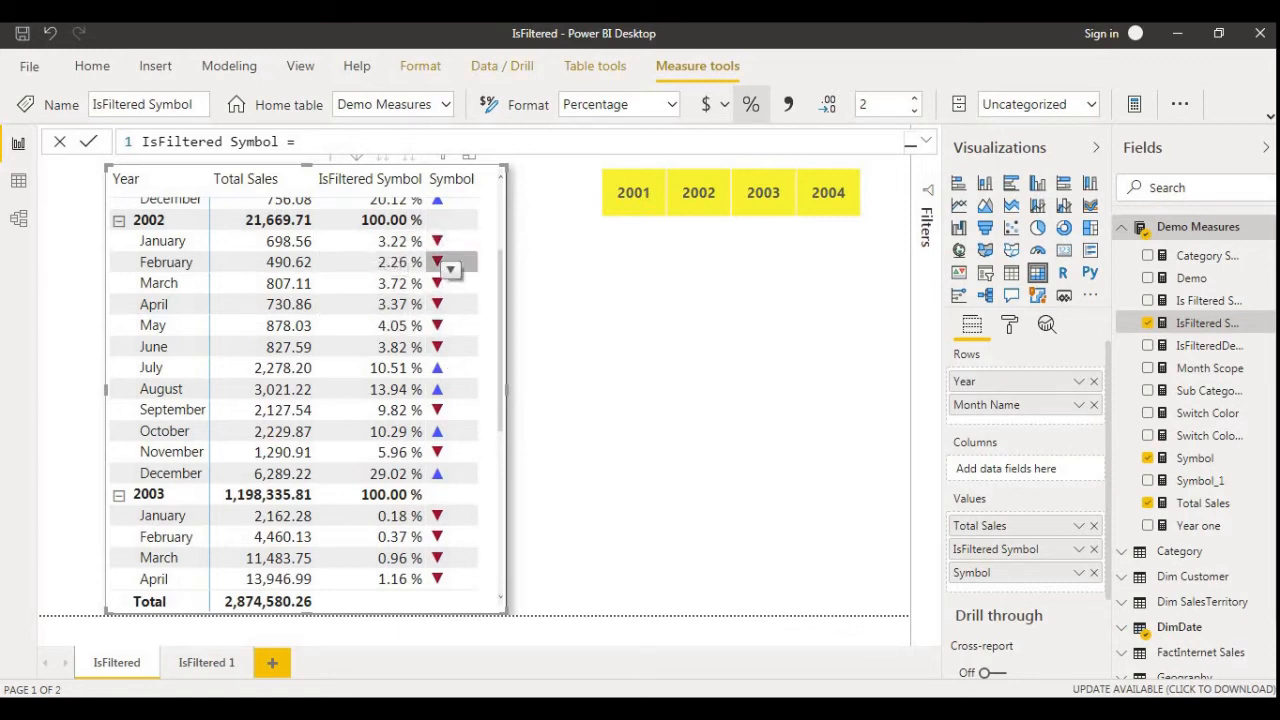
pyautogui.scroll(3, 440, 326)
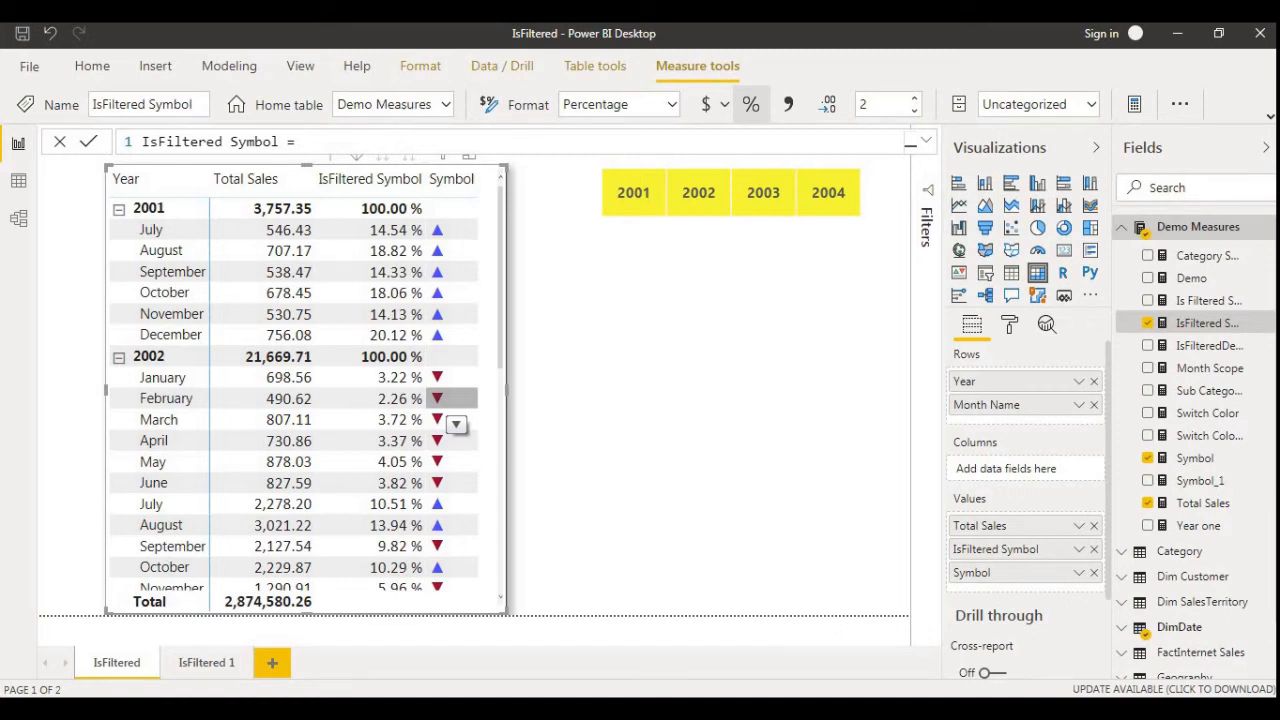
# Review the full sales matrix, then filter it by 2001, 2002, 2003 and 2004 in turn to compare monthly percentages and symbols.
pyautogui.scroll(-7, 448, 400)
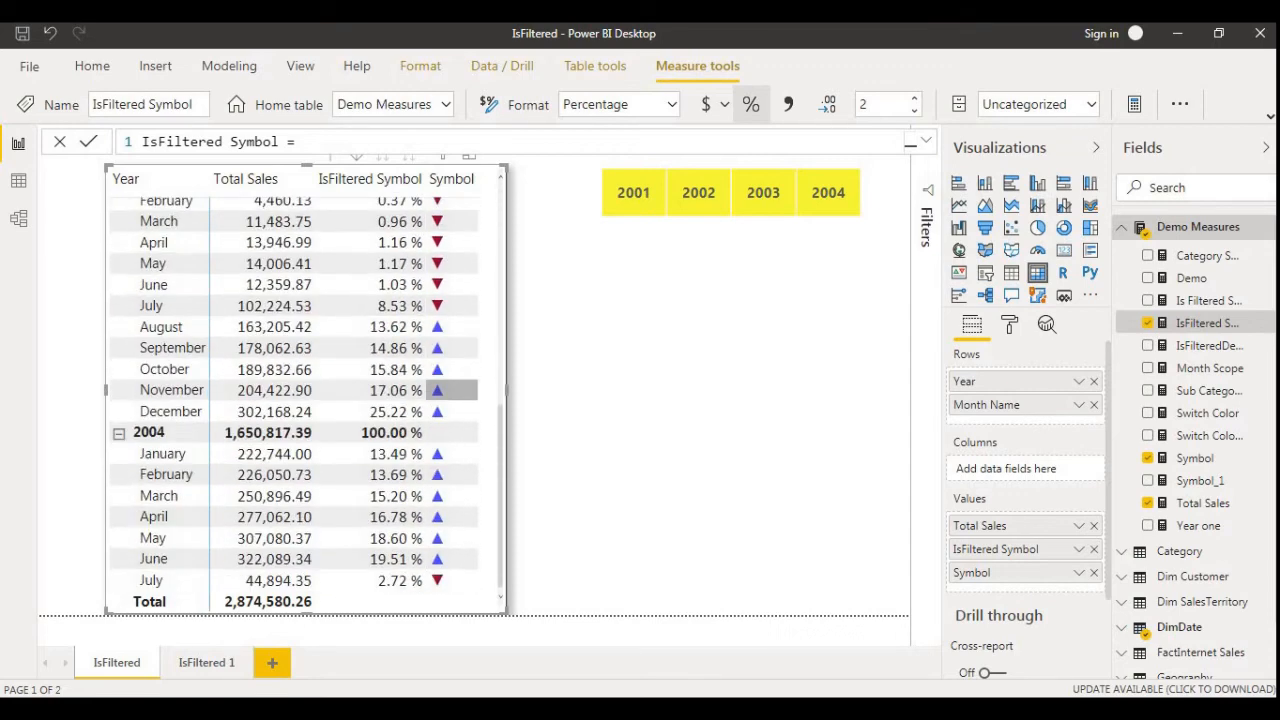
pyautogui.scroll(7, 450, 390)
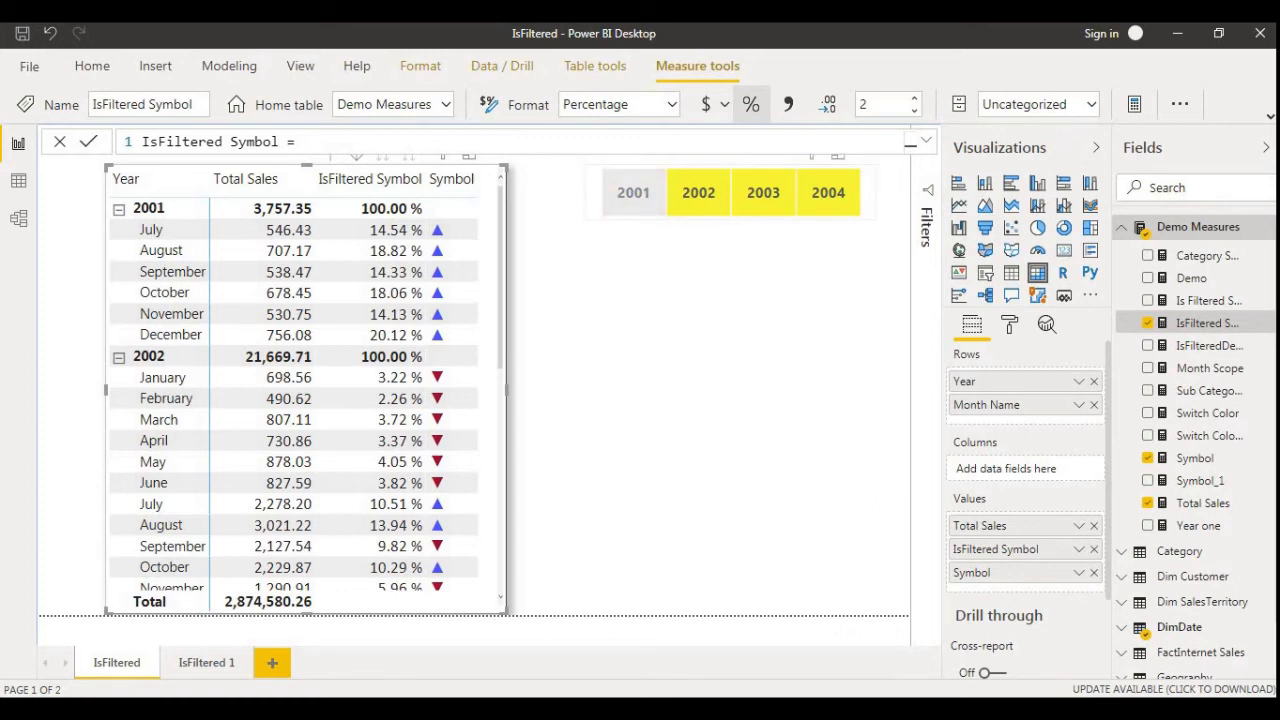
pyautogui.click(633, 192)
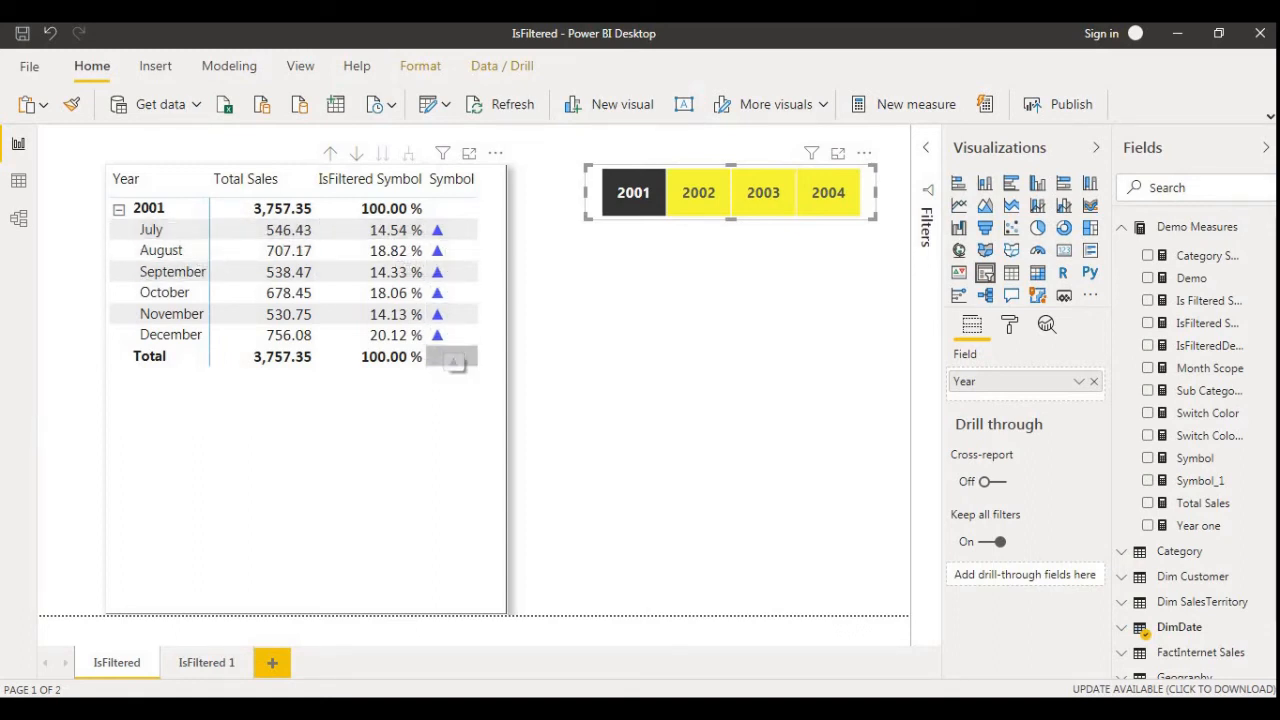
pyautogui.click(698, 205)
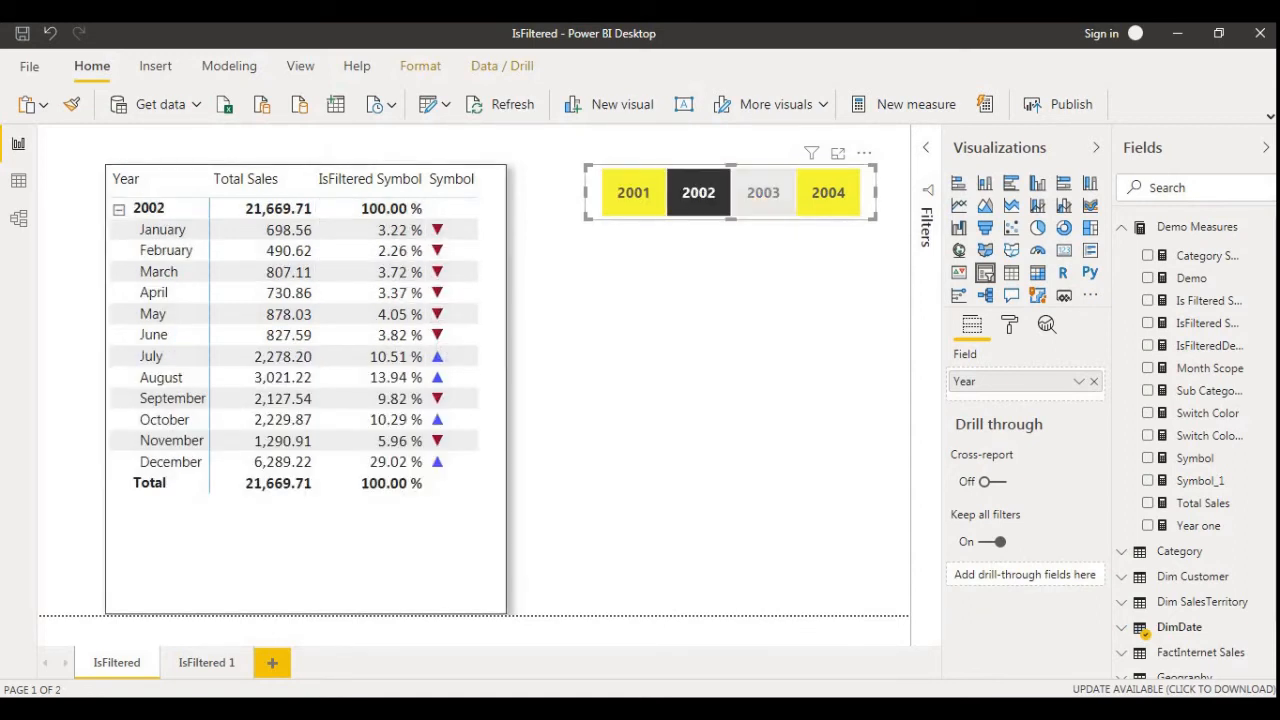
pyautogui.click(763, 193)
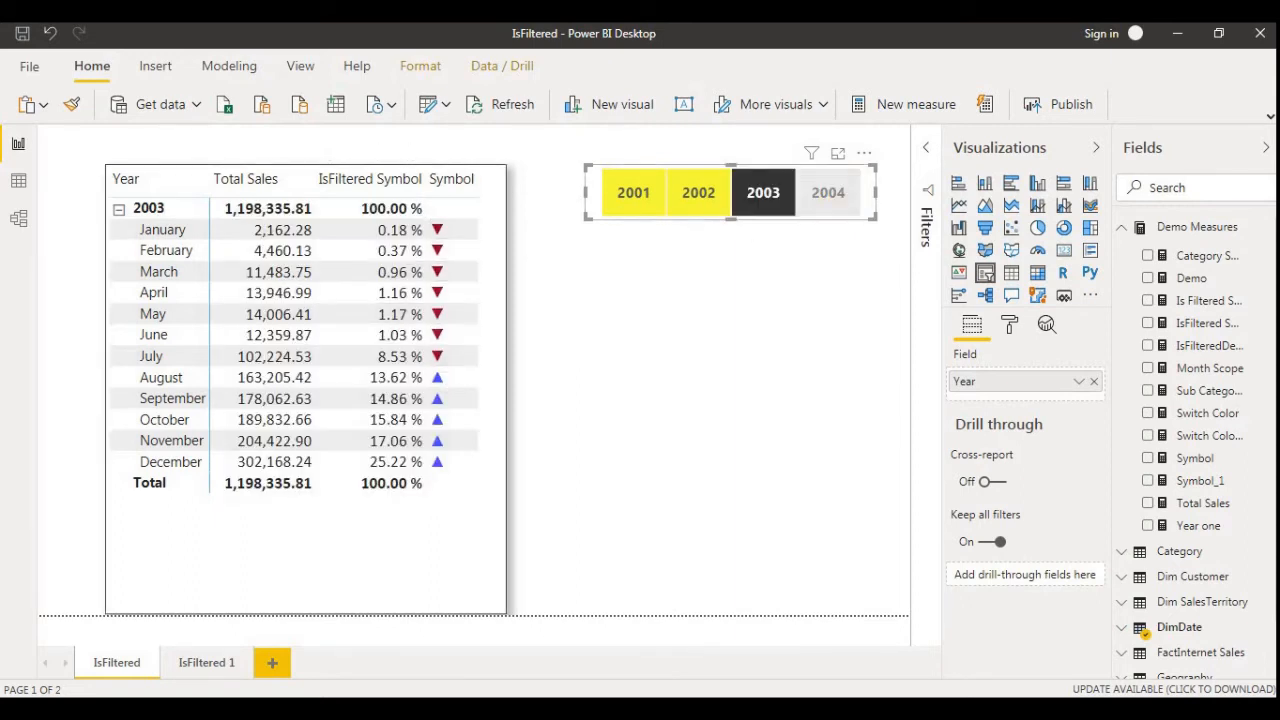
pyautogui.click(828, 193)
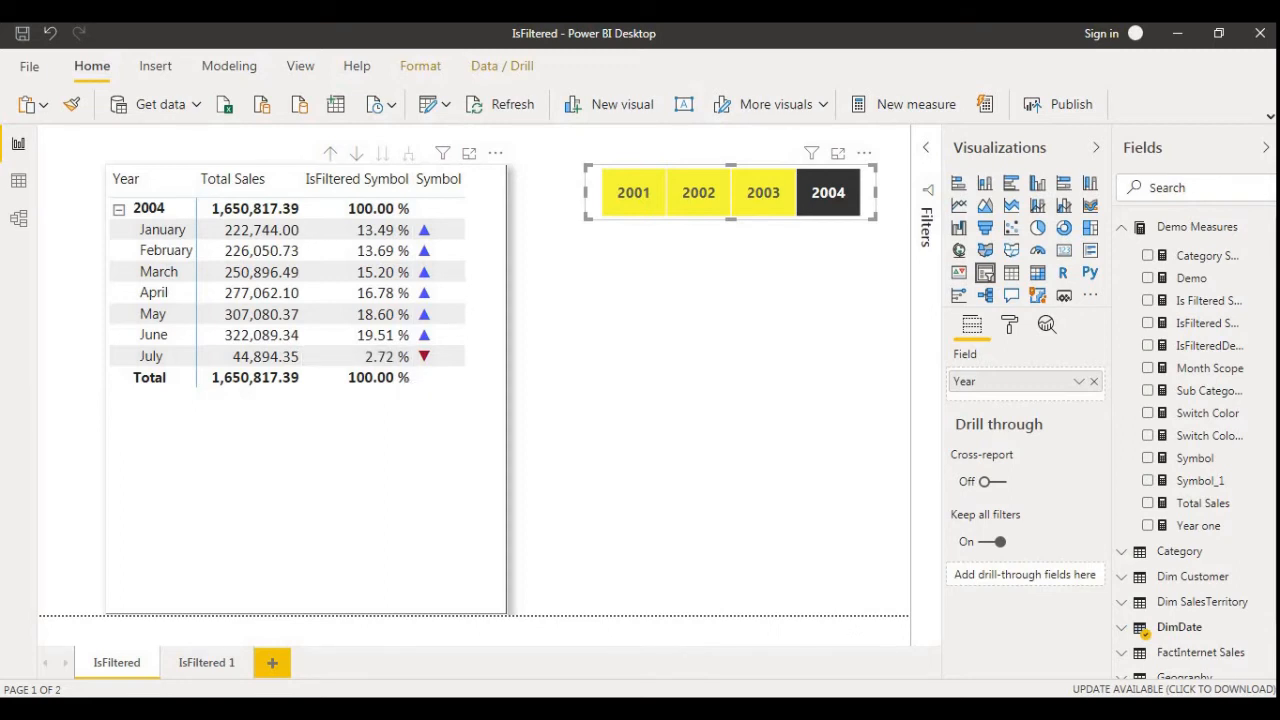
pyautogui.click(385, 455)
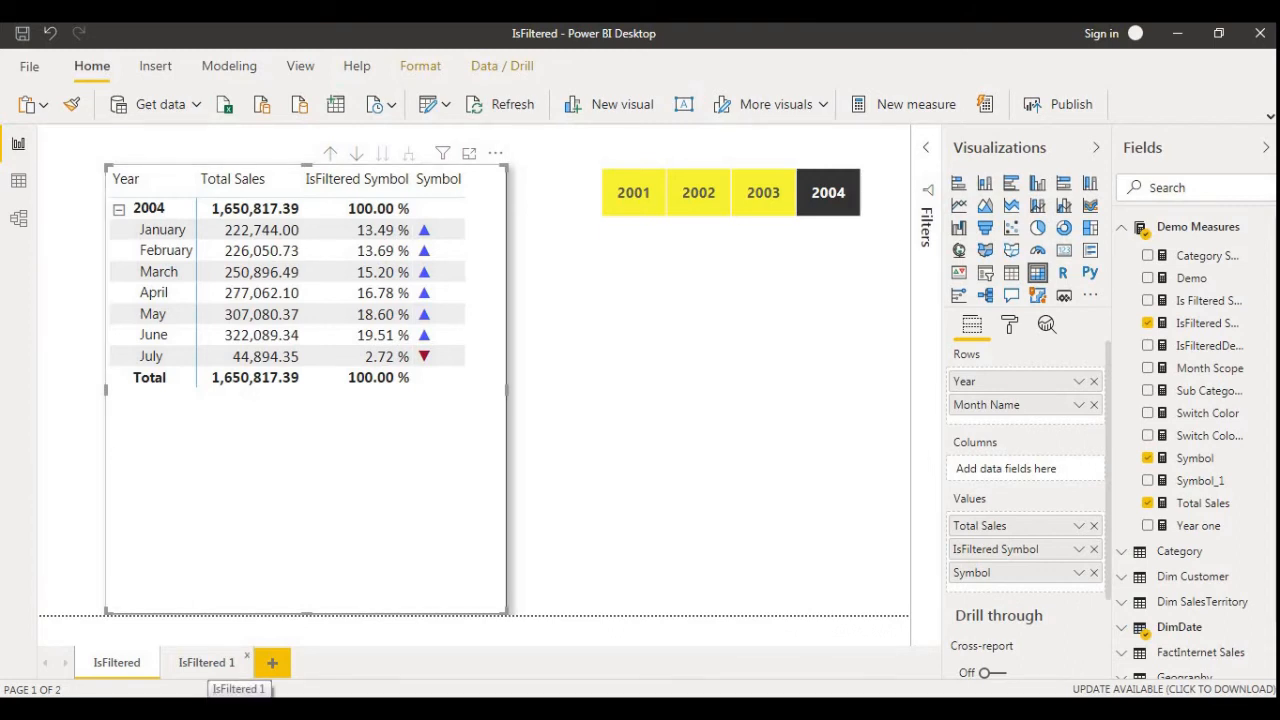
# Open the IsFiltered 1 page and roll its sales matrix up to the category level.
pyautogui.click(206, 662)
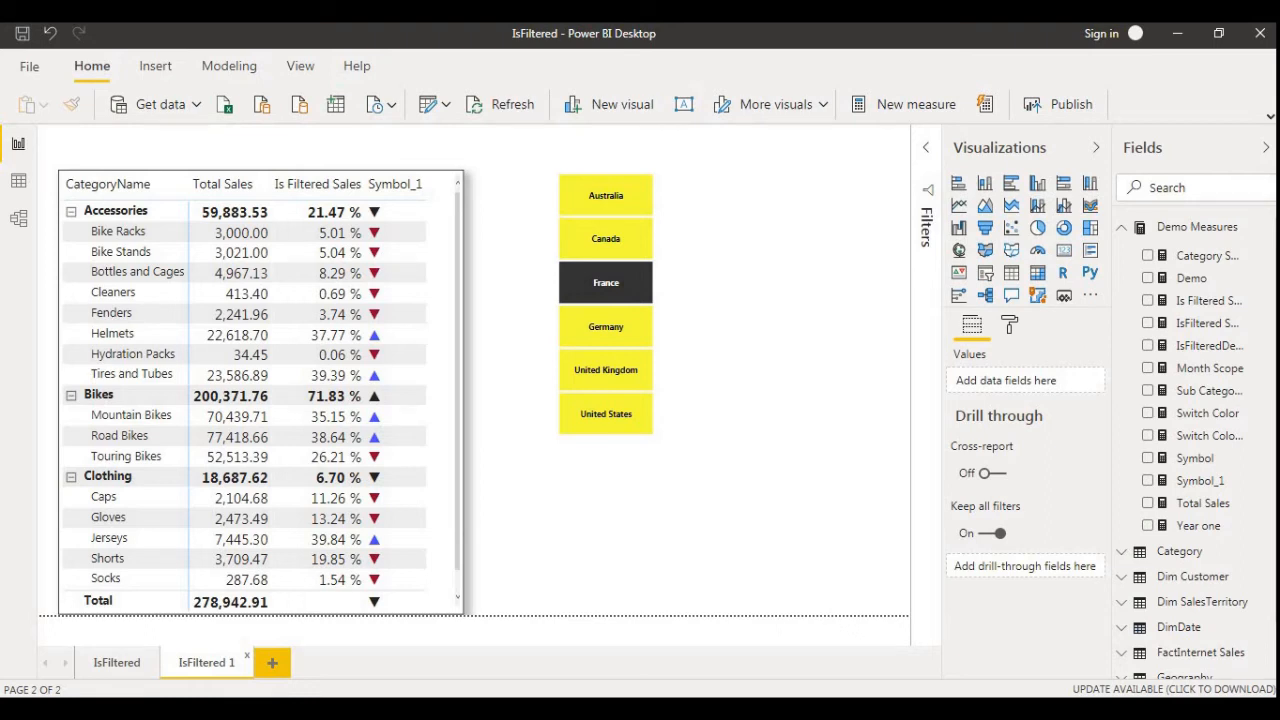
pyautogui.click(315, 184)
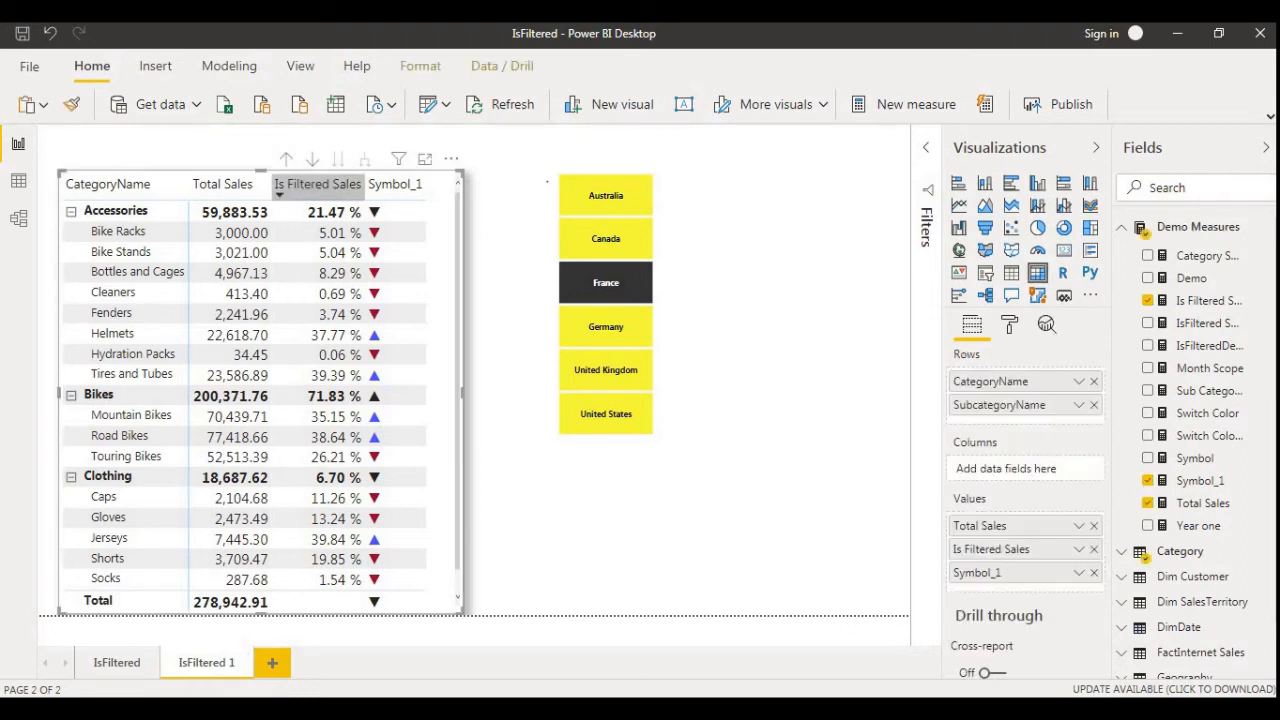
pyautogui.click(286, 159)
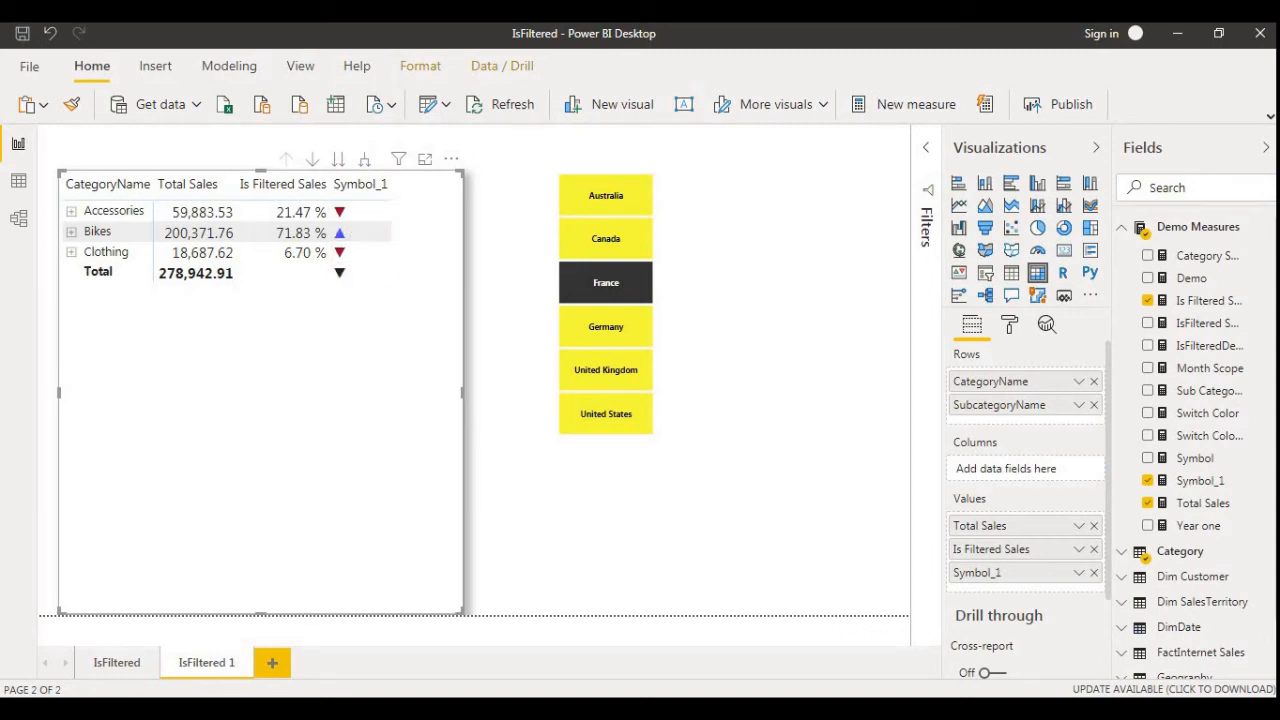
# Compare category percentages and symbols across Canada, Germany, United Kingdom, United States and Australia, ending with the region filter on France.
pyautogui.click(604, 243)
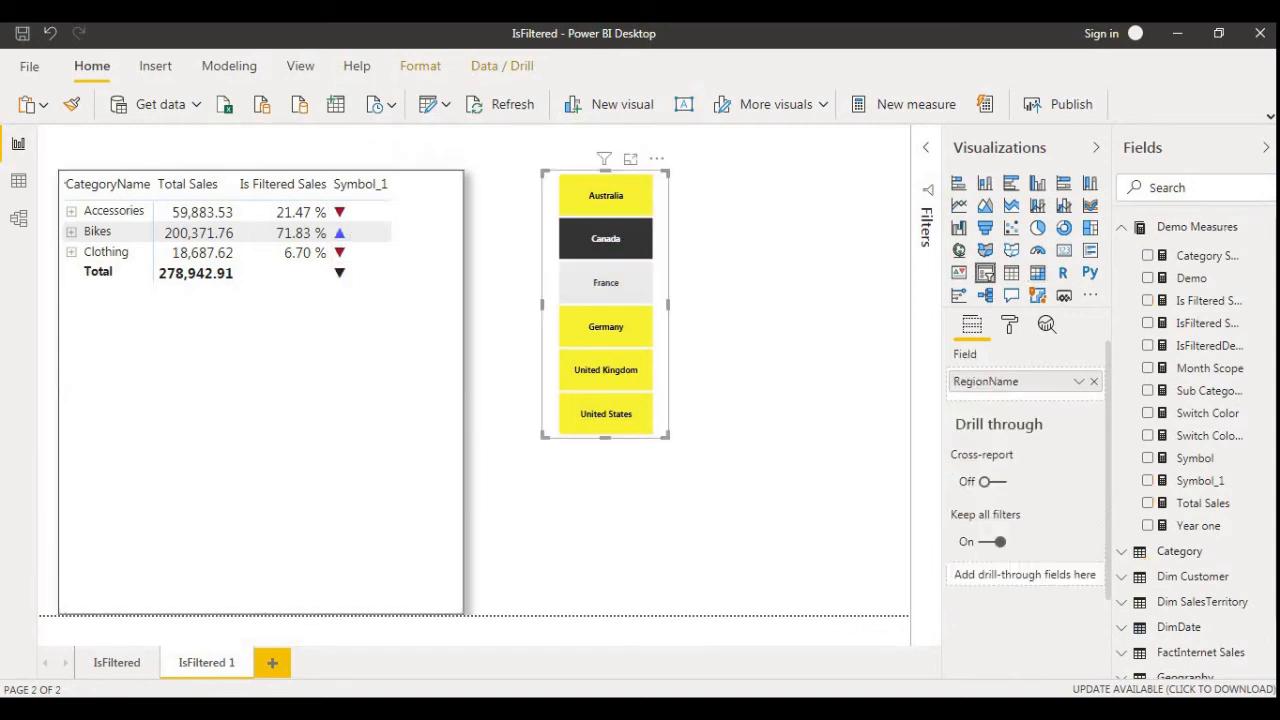
pyautogui.click(605, 326)
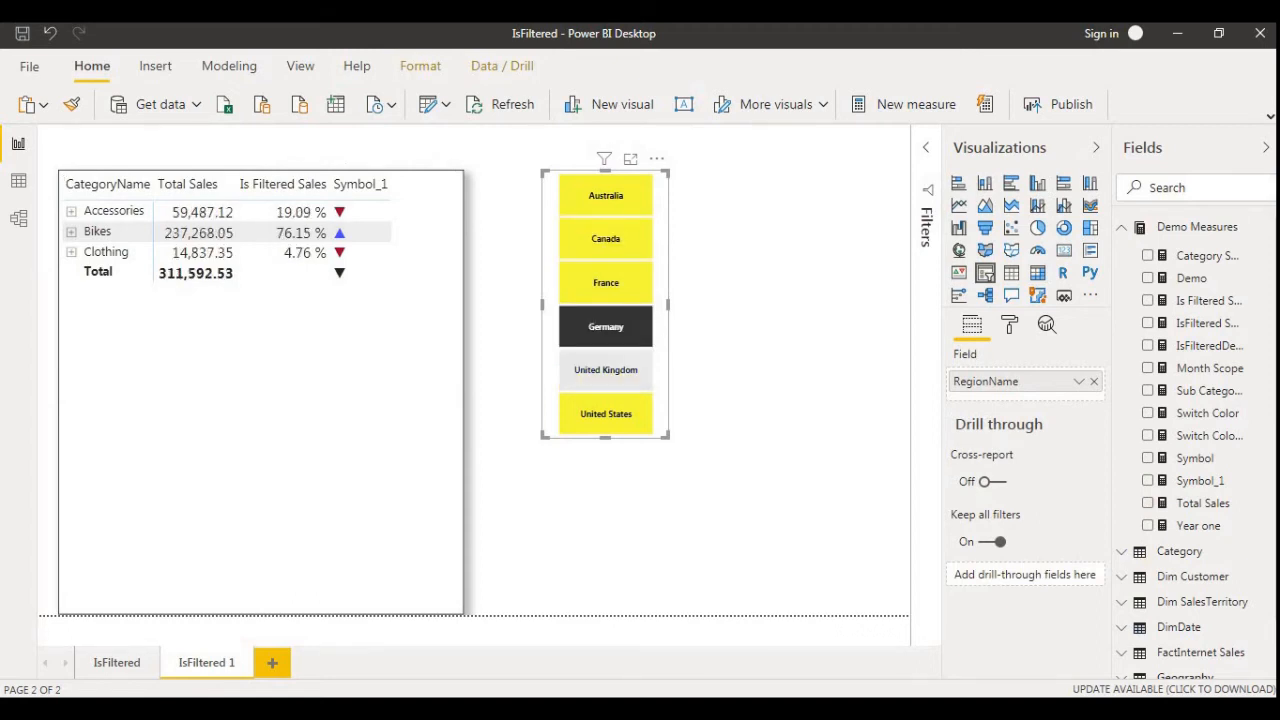
pyautogui.click(606, 370)
pyautogui.click(606, 415)
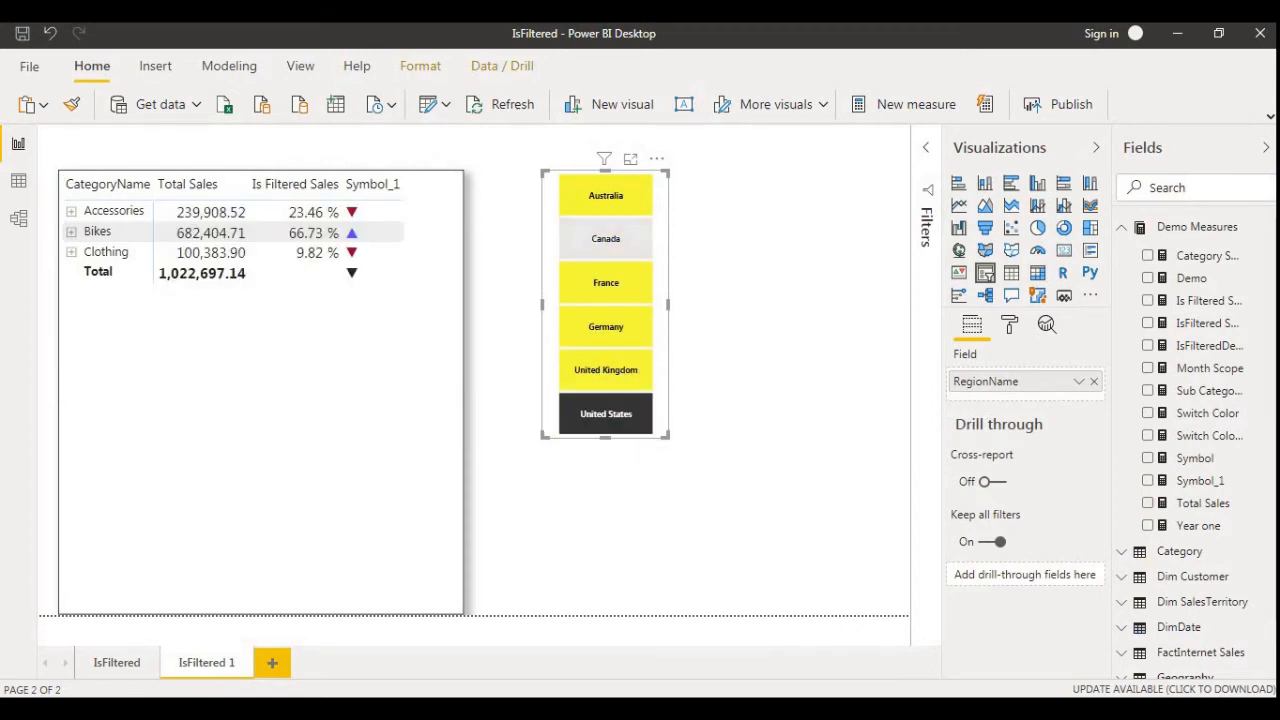
pyautogui.click(606, 282)
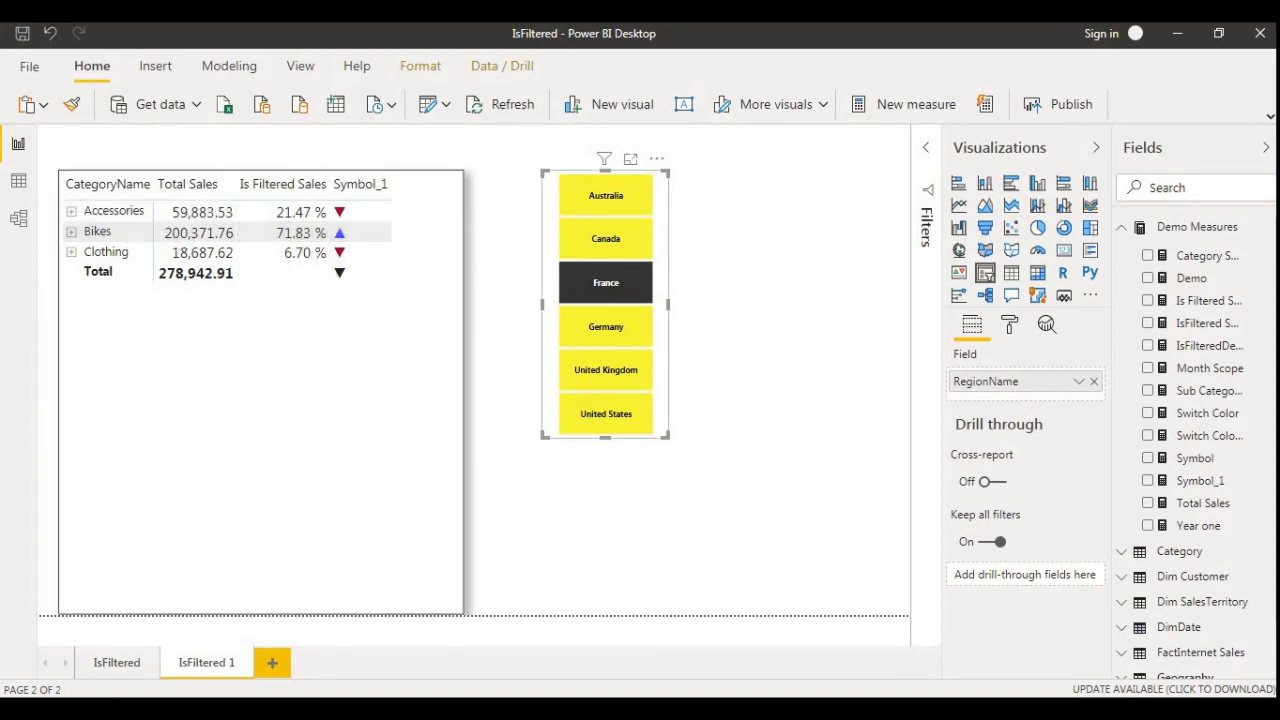
pyautogui.click(605, 198)
pyautogui.click(605, 242)
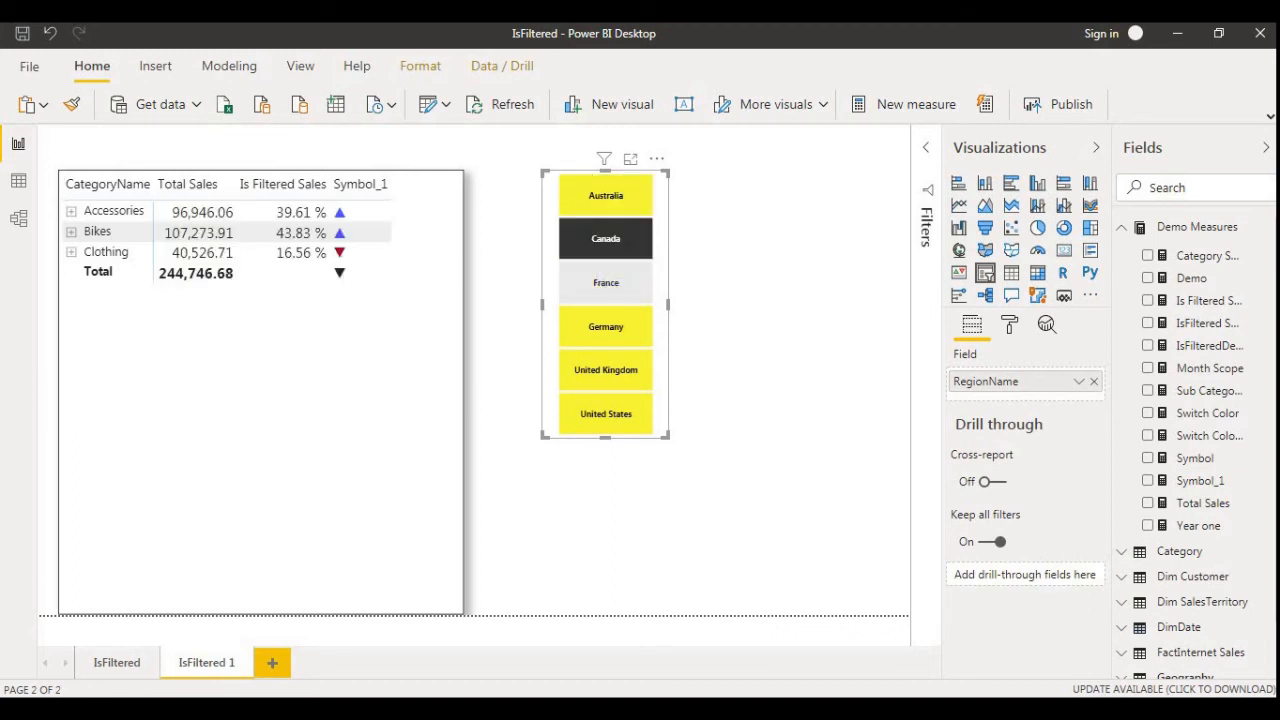
pyautogui.click(608, 288)
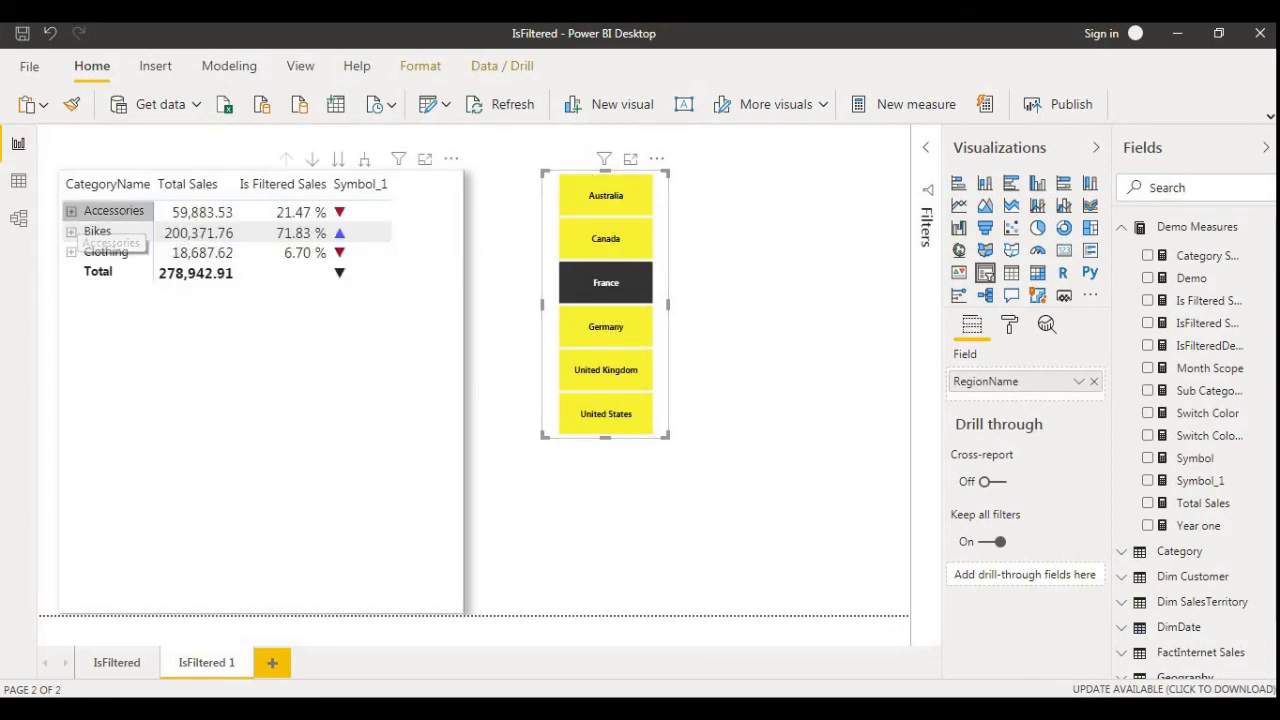
# Expand Accessories, Bikes and Clothing in the matrix and examine the subcategory percentages and symbols for France.
pyautogui.click(71, 211)
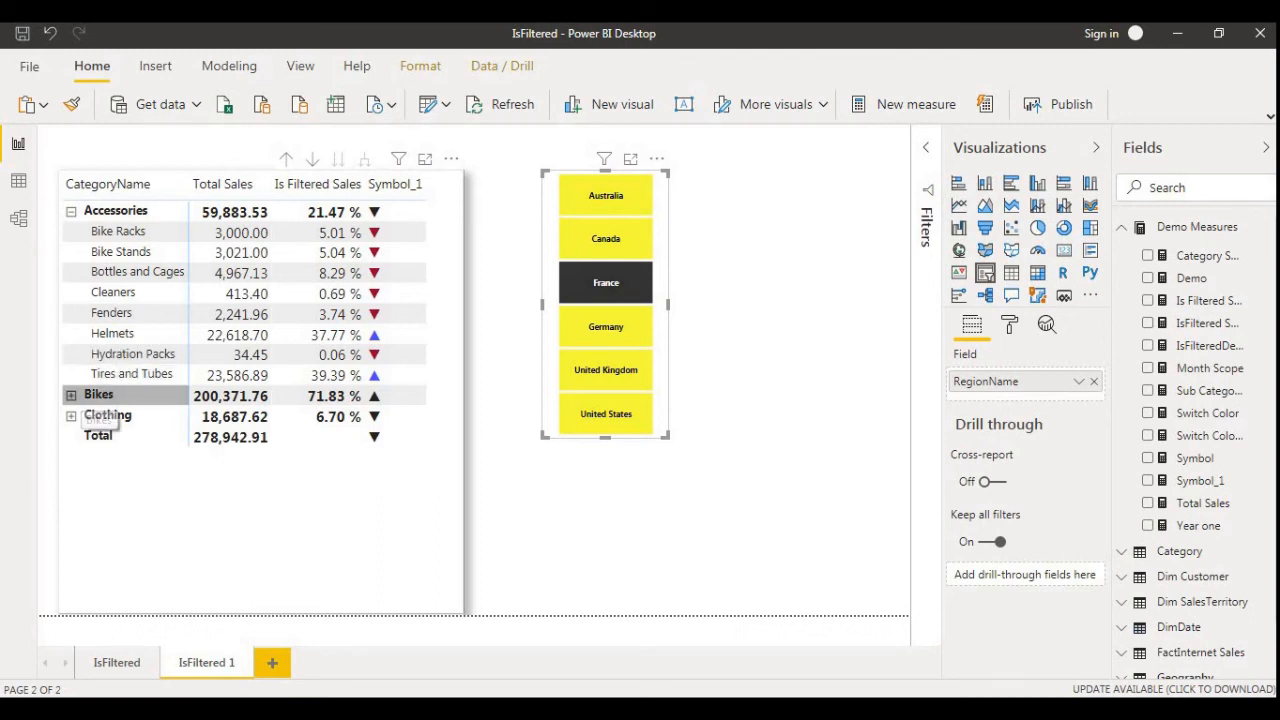
pyautogui.click(71, 394)
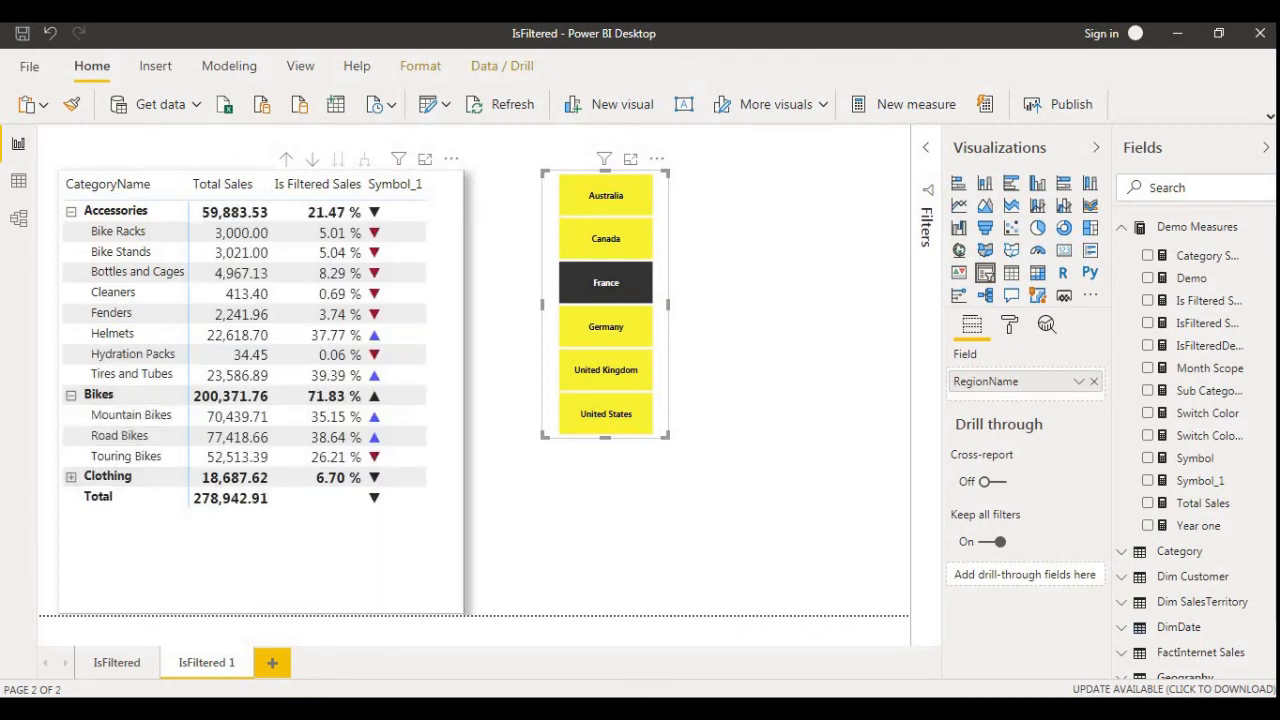
pyautogui.click(71, 477)
pyautogui.scroll(-1, 100, 488)
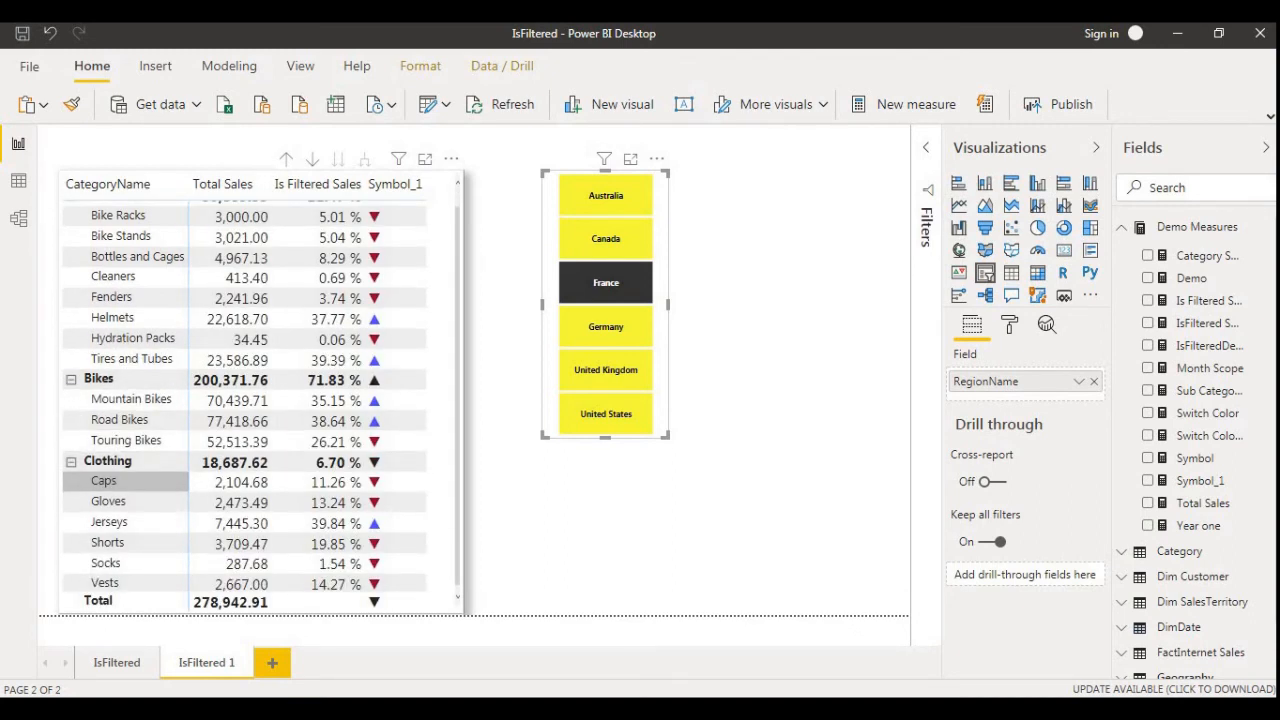
pyautogui.scroll(1, 100, 488)
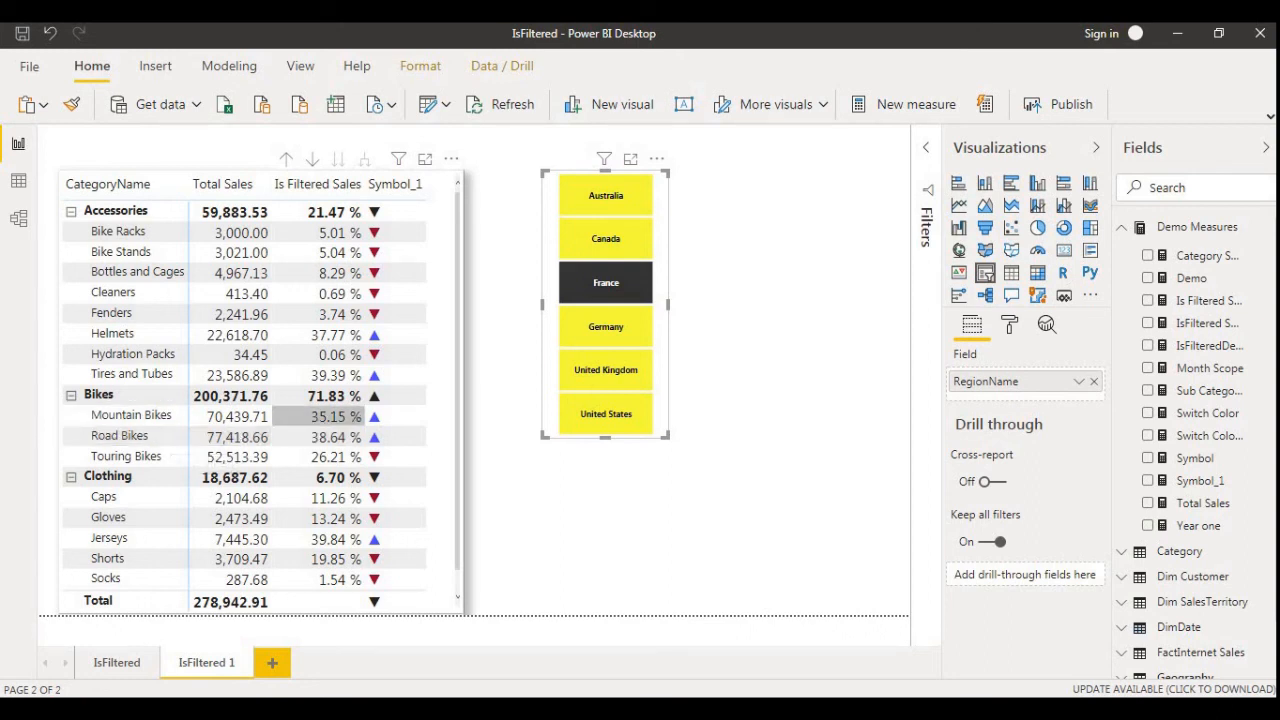
pyautogui.scroll(-1, 318, 456)
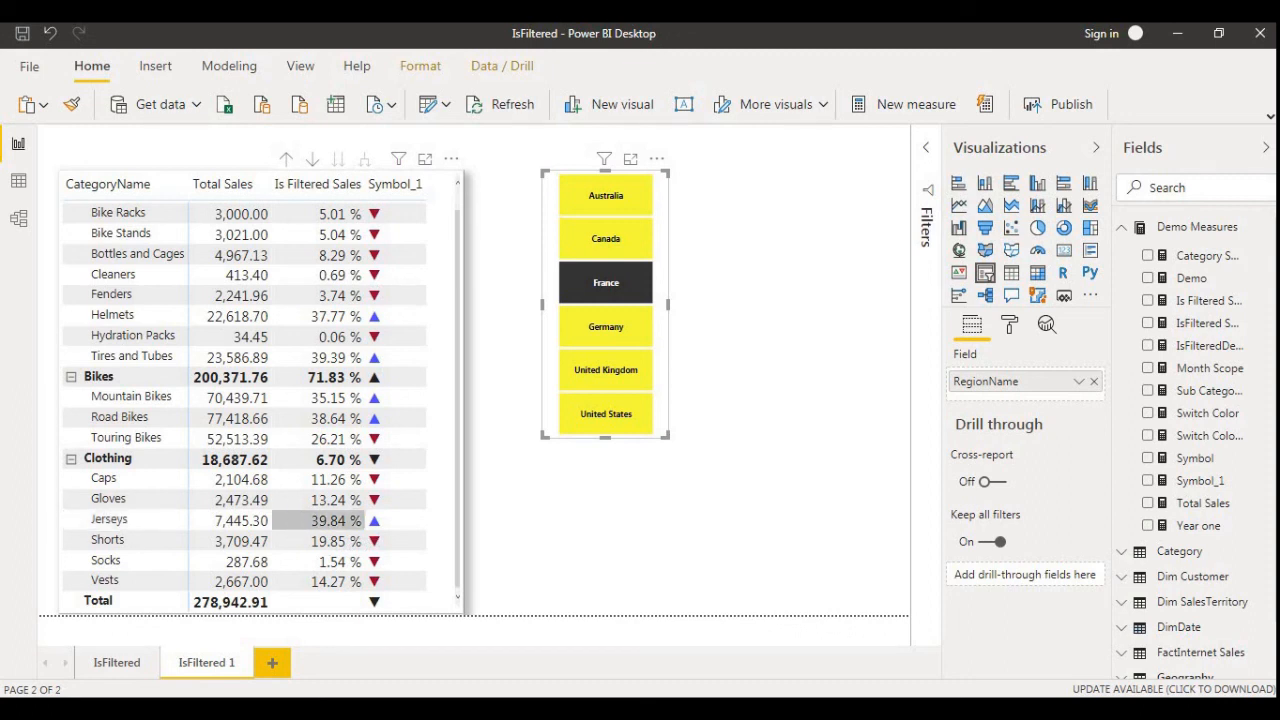
pyautogui.scroll(1, 318, 520)
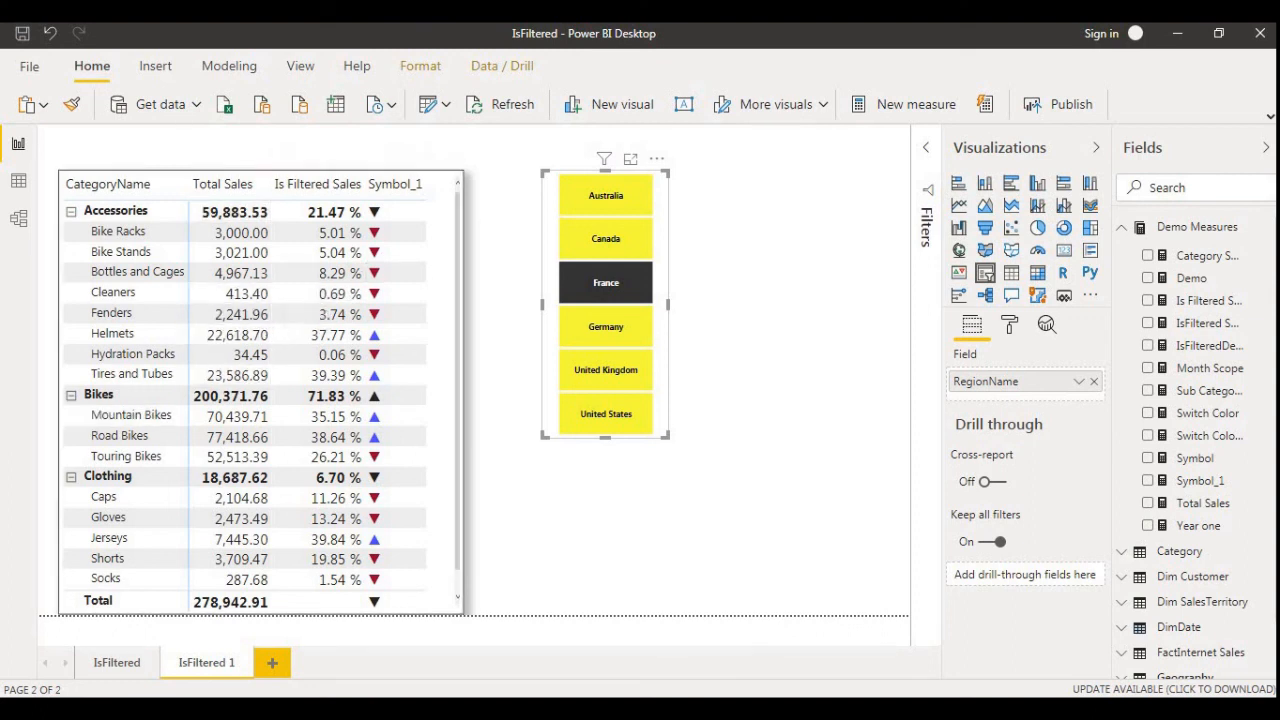
# Filter the expanded matrix by Canada and then Germany, and examine the subcategory percentages and Symbol_1 arrows.
pyautogui.click(605, 238)
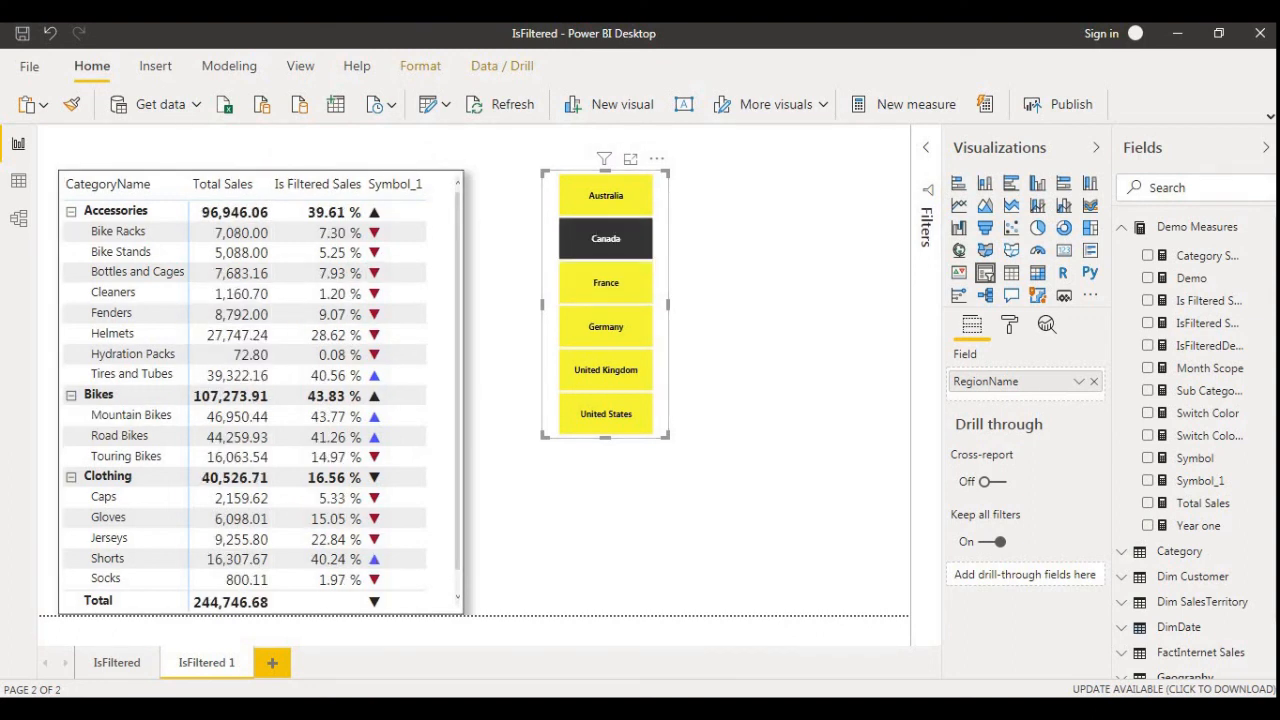
pyautogui.click(605, 326)
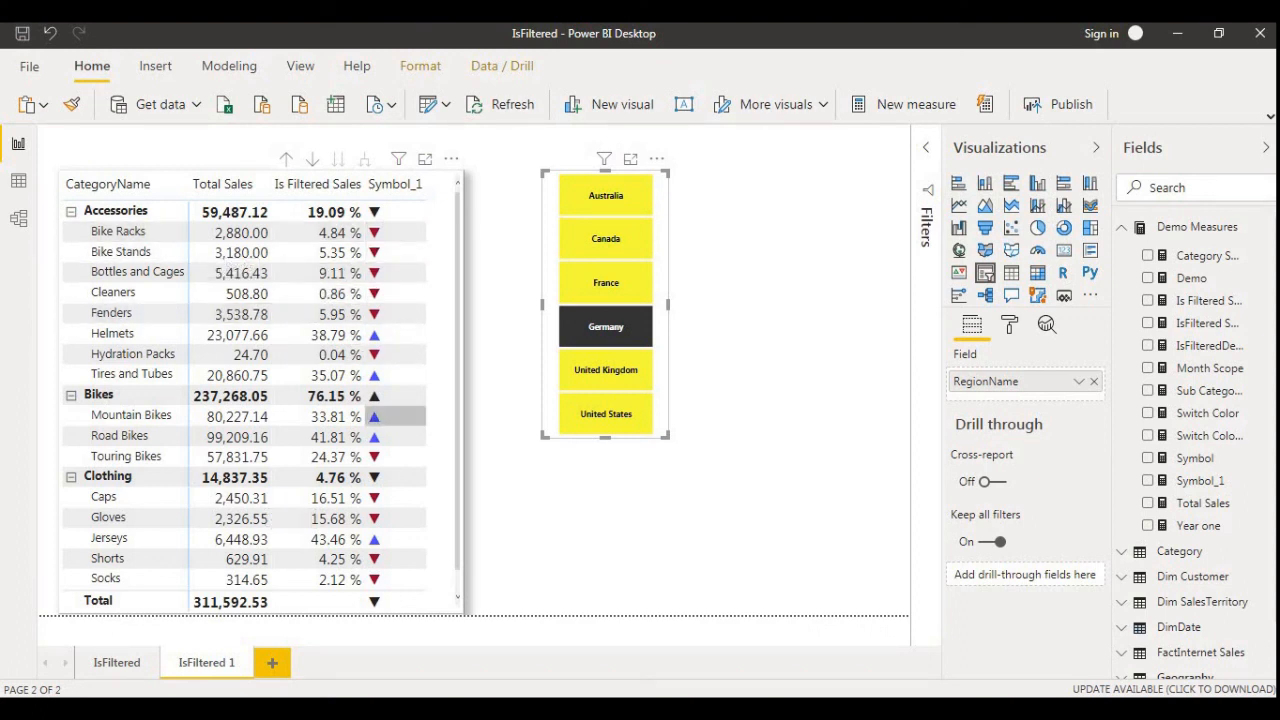
pyautogui.scroll(-1, 395, 415)
pyautogui.scroll(1, 300, 400)
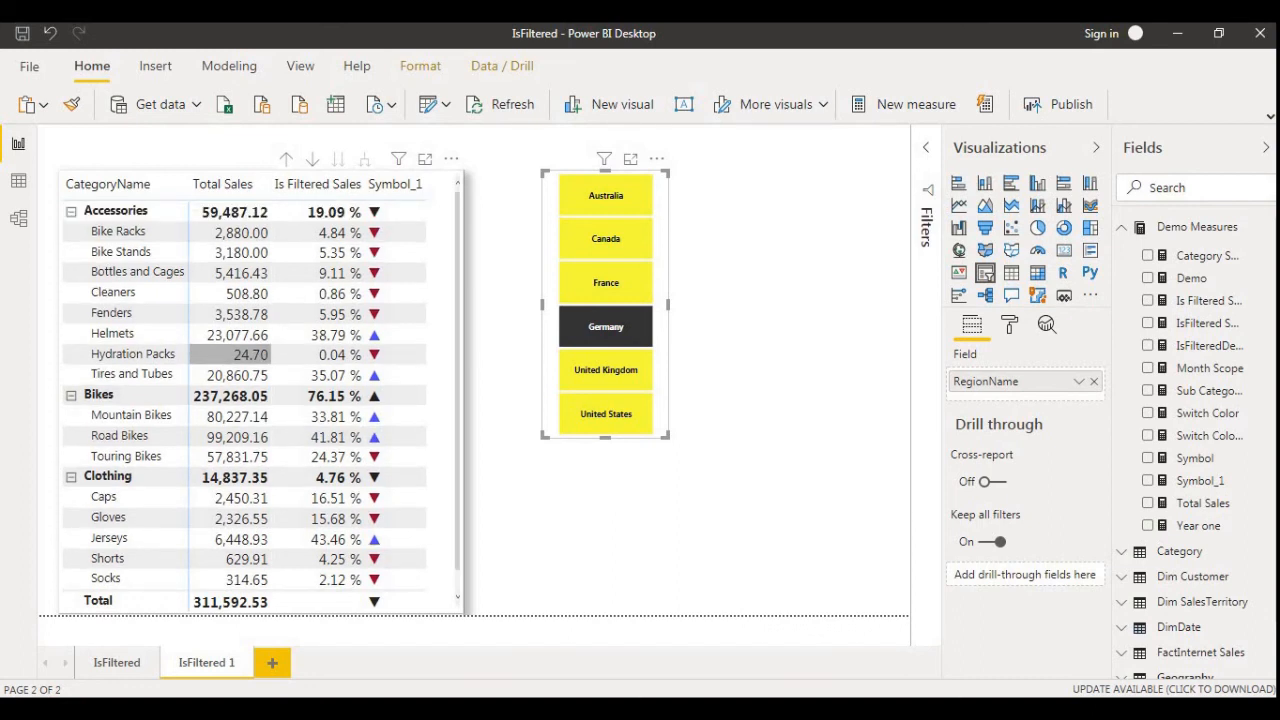
pyautogui.scroll(-1, 300, 400)
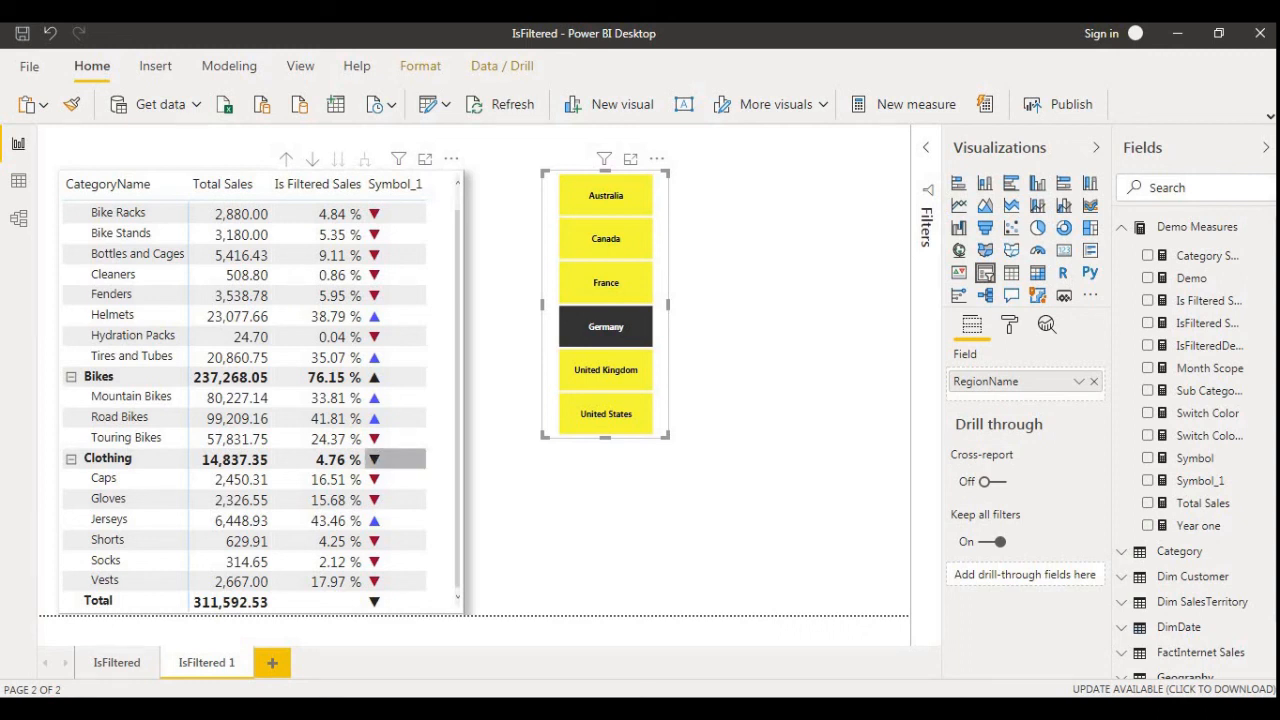
pyautogui.scroll(1, 395, 460)
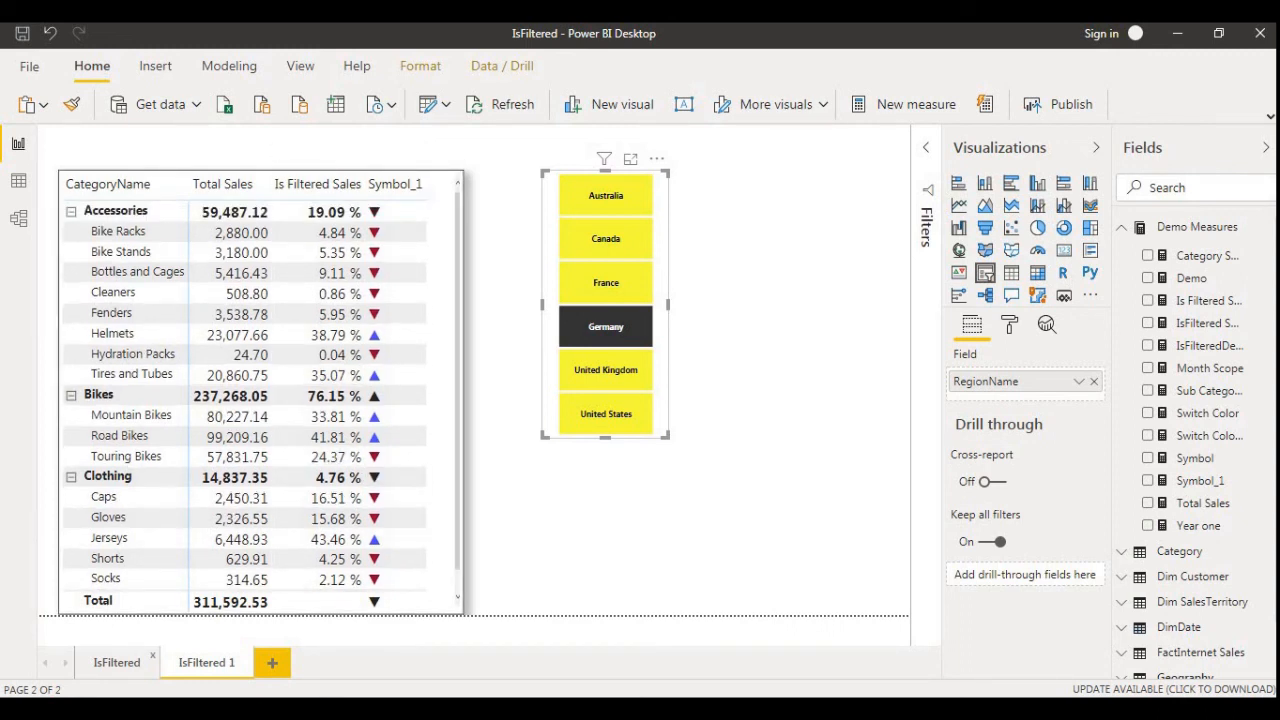
pyautogui.click(117, 662)
pyautogui.click(206, 662)
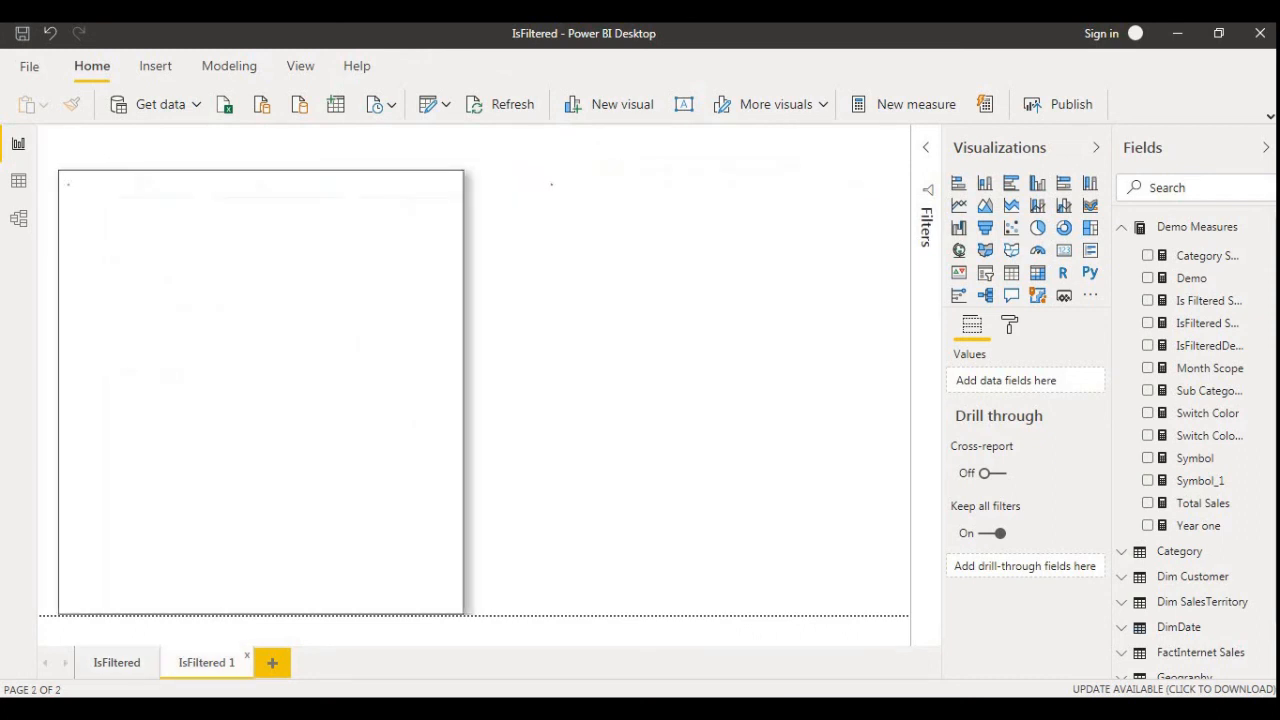